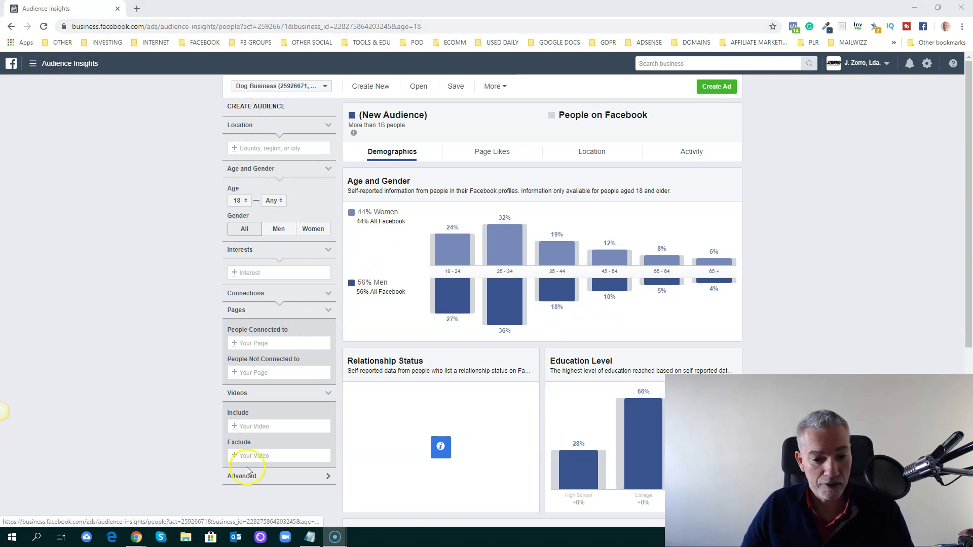
click(309, 537)
click(291, 156)
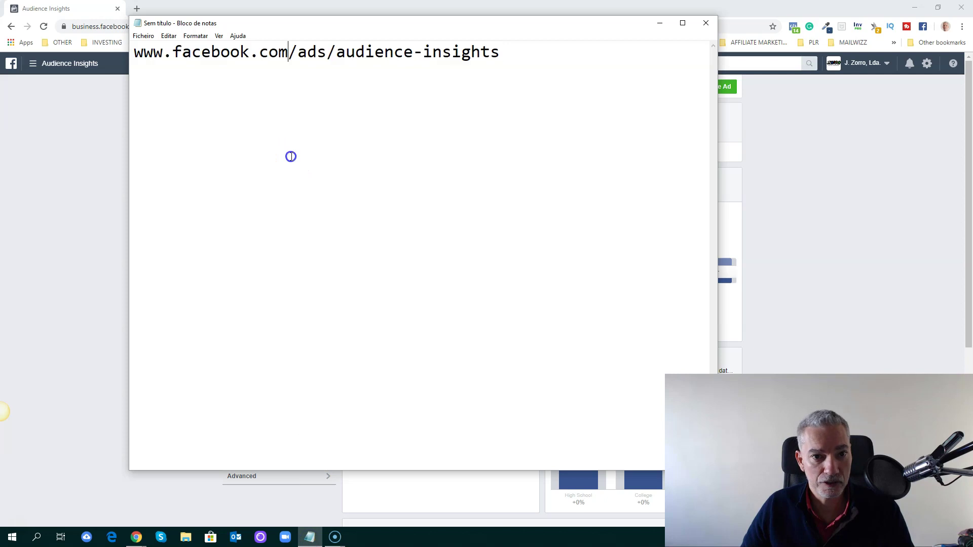
click(495, 52)
drag(502, 52, 139, 55)
key(ctrl+c)
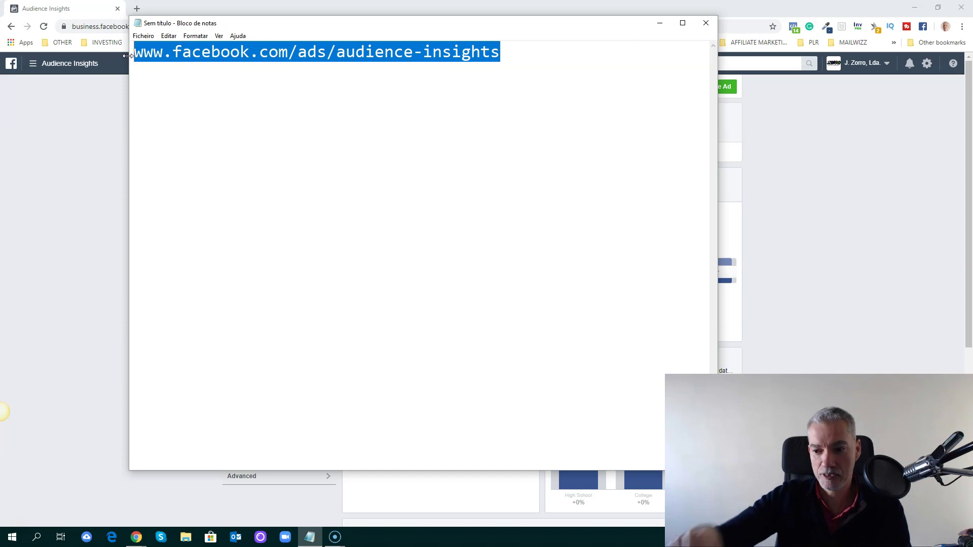
drag(349, 28, 238, 35)
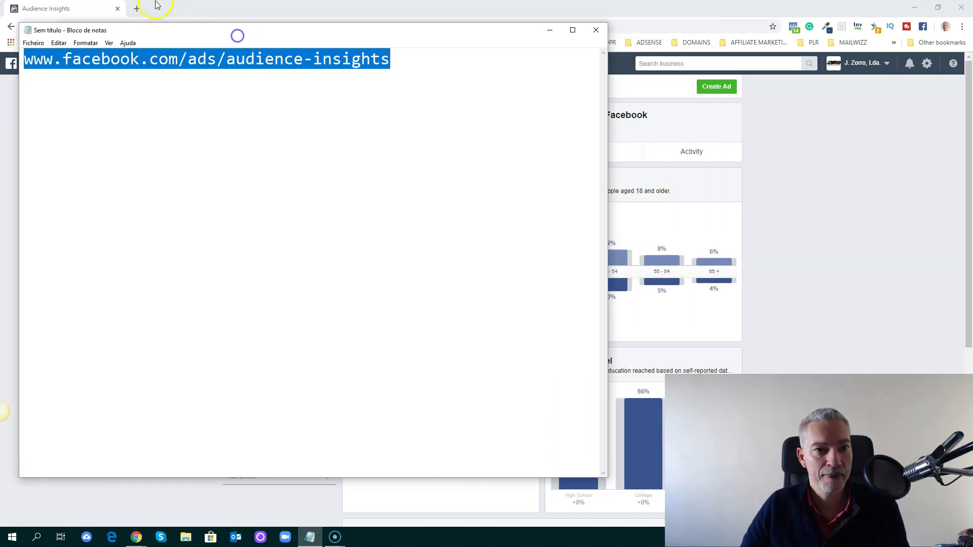
Open the copied Audience Insights address in a new Chrome tab and start with the Everyone on Facebook audience, dismissing the location tip.
click(136, 9)
key(ctrl+v)
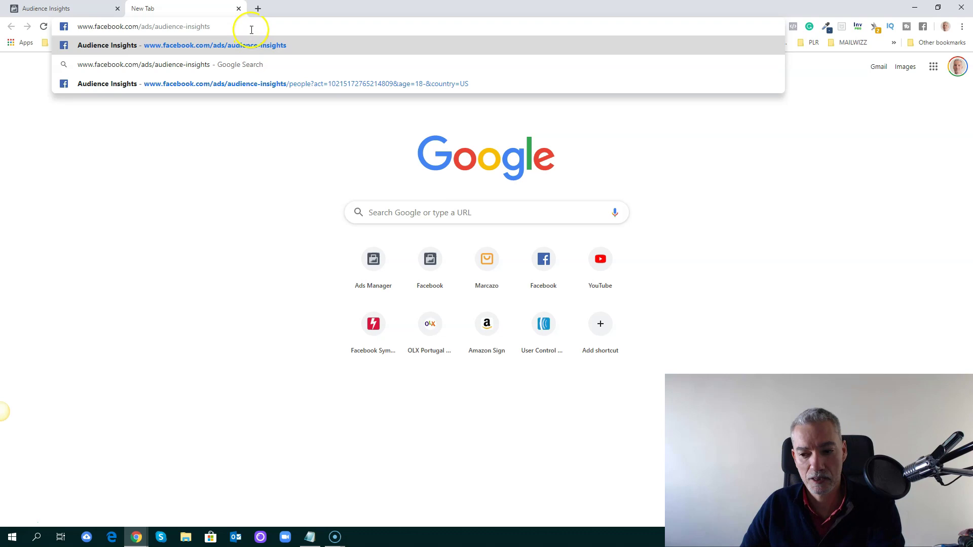
key(Return)
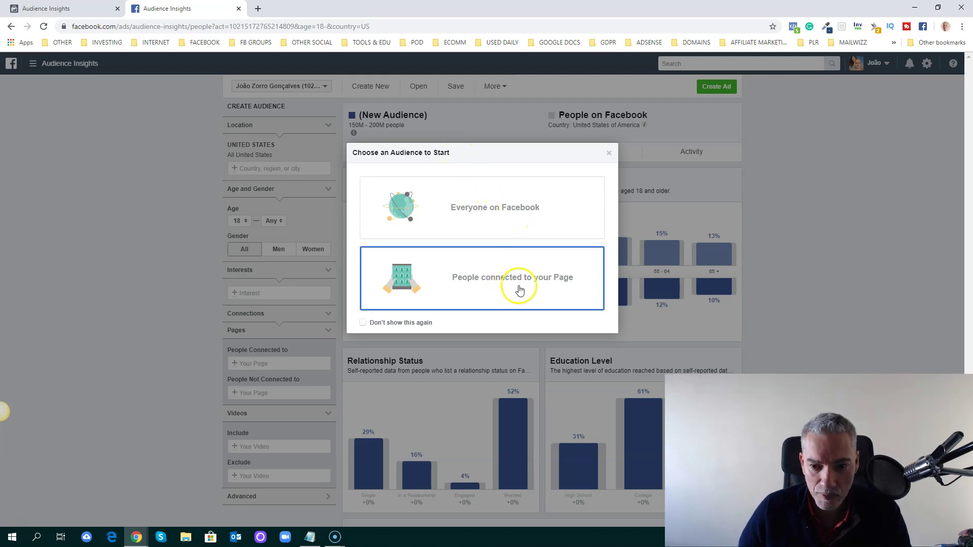
click(486, 216)
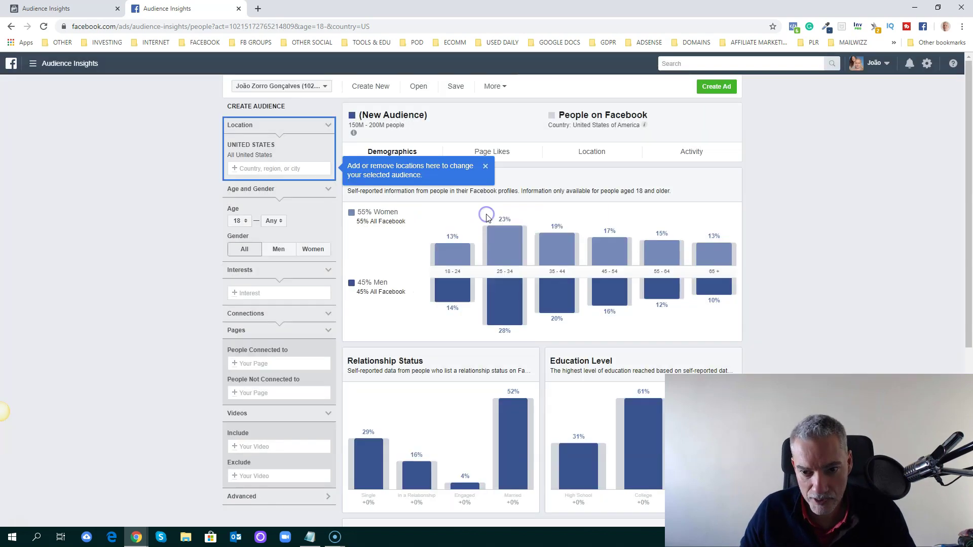
click(486, 166)
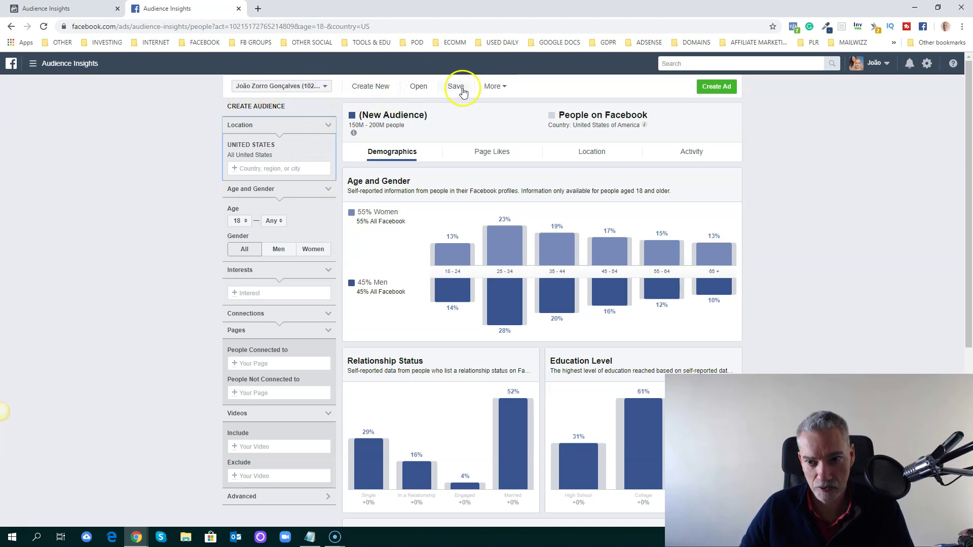
Compare the ad accounts selectable in the personal Audience Insights page with those in the business one.
click(324, 87)
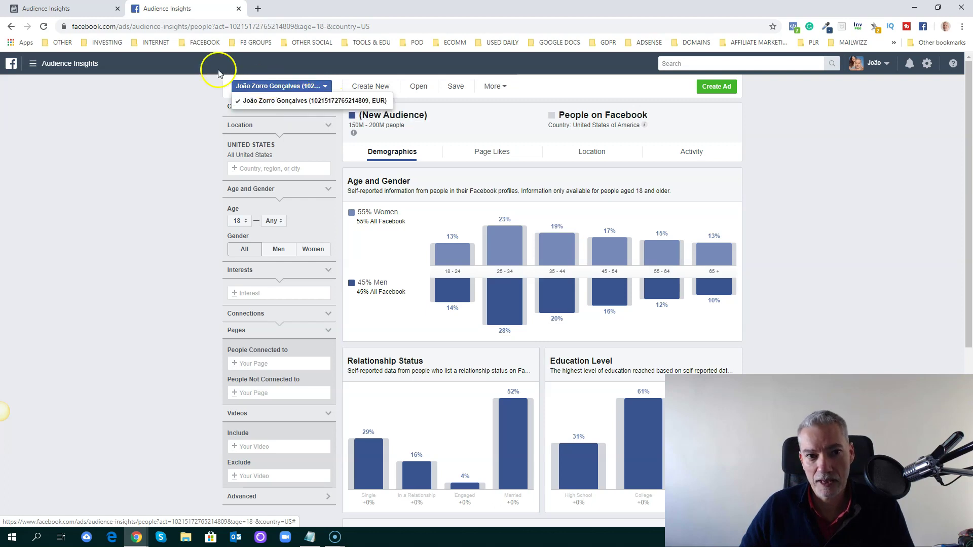
click(71, 9)
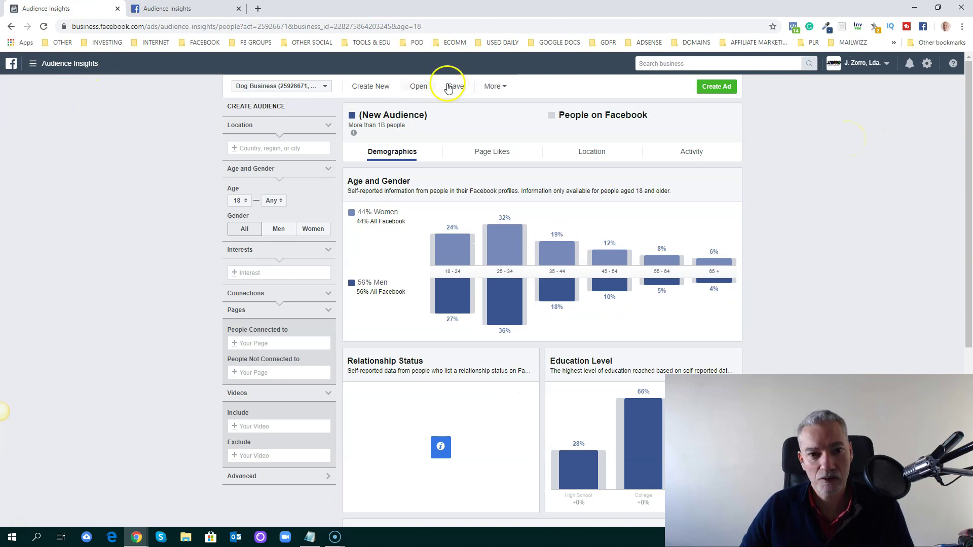
click(285, 85)
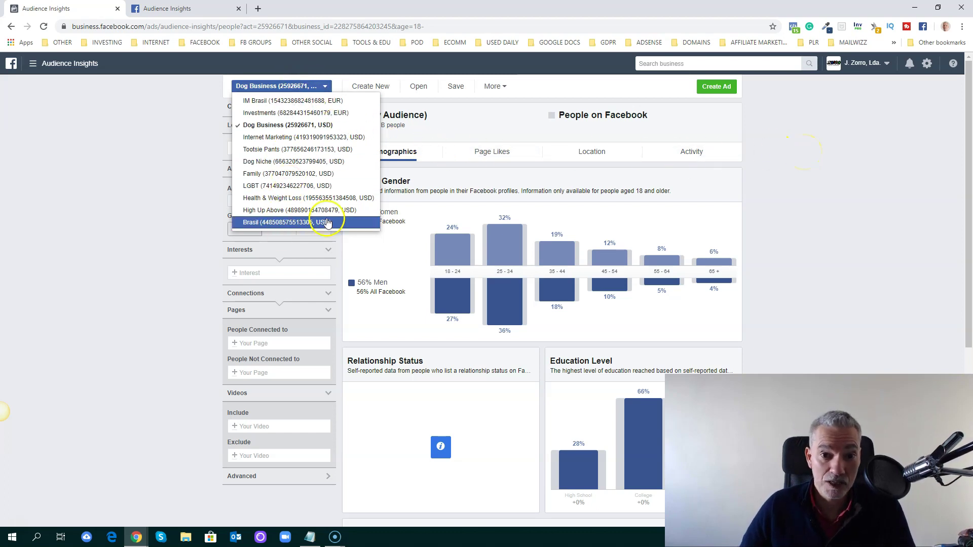
click(205, 13)
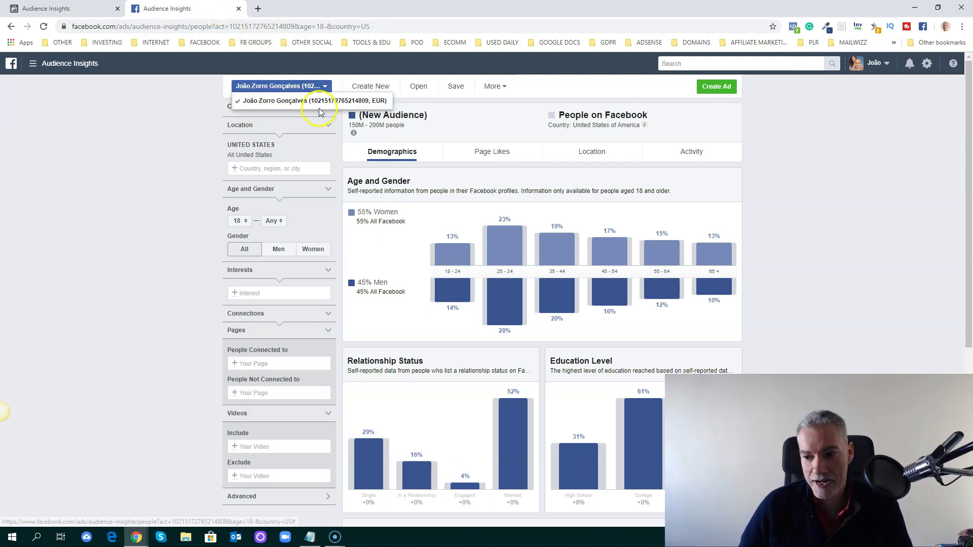
click(166, 129)
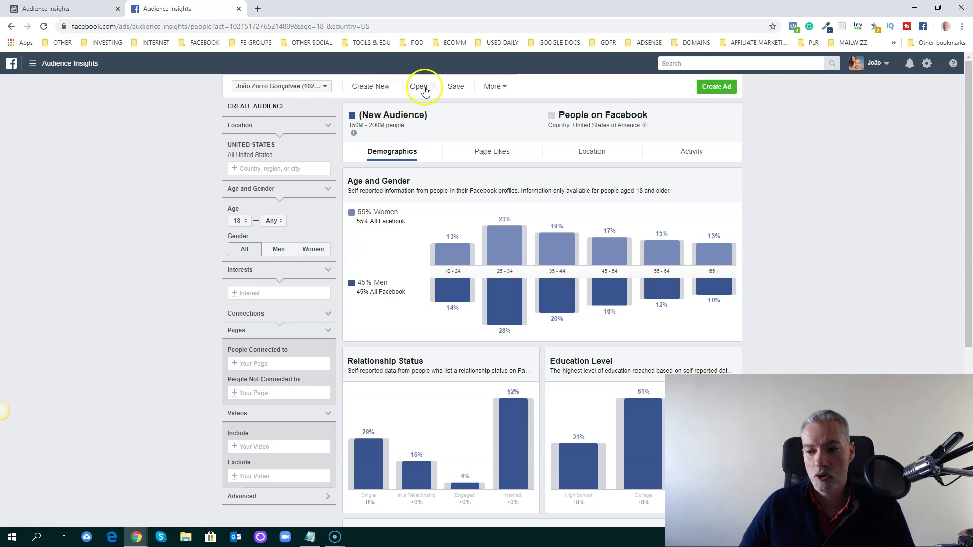
View the introduction to the Audience Insights guided tour and dismiss it without taking the tour.
click(491, 89)
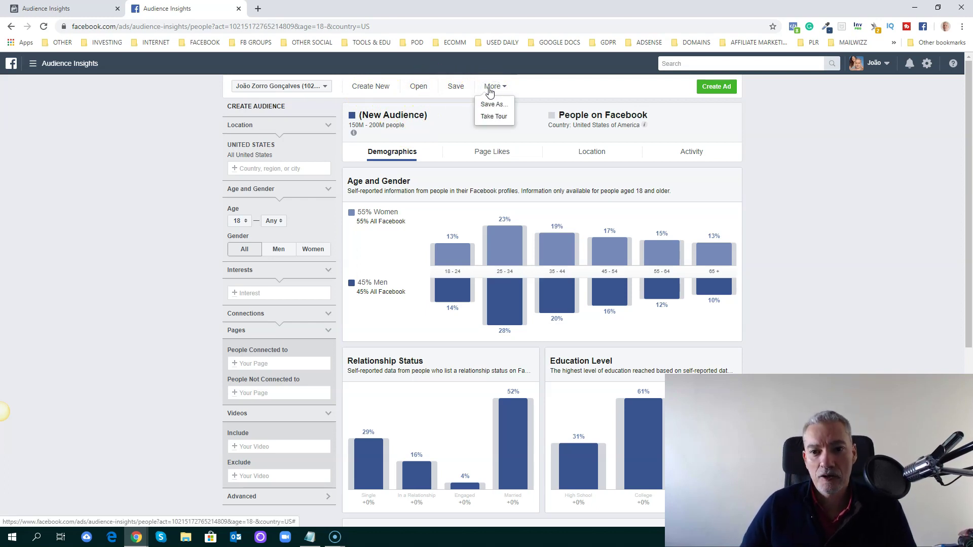
click(494, 118)
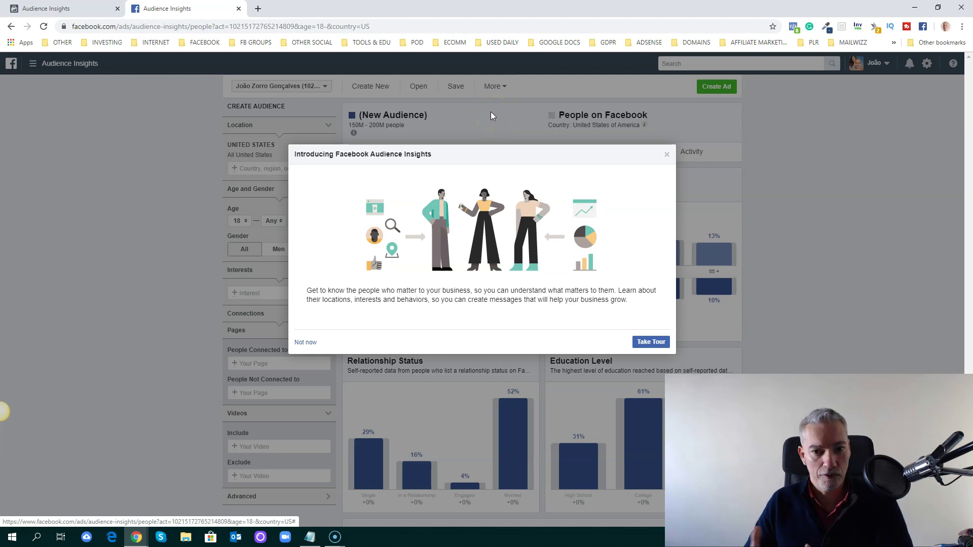
click(667, 154)
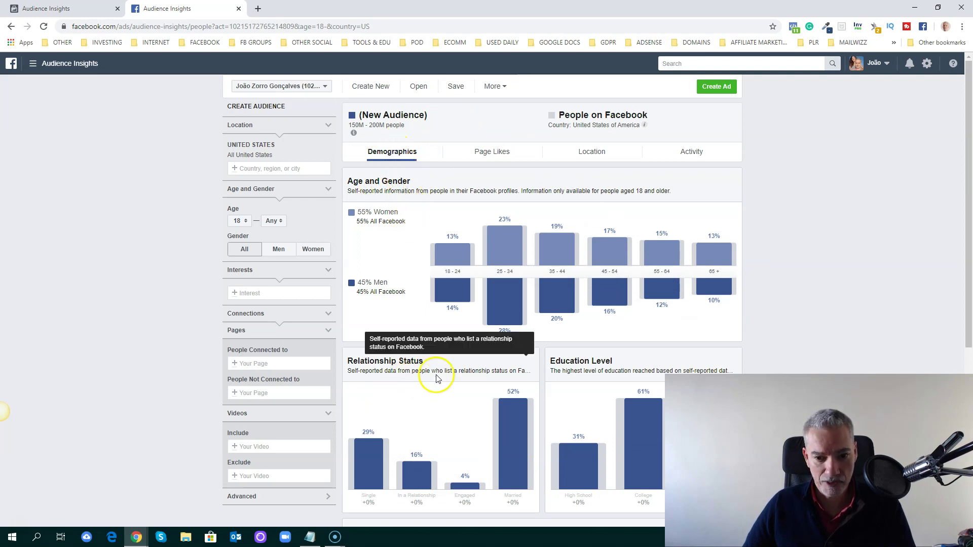
Examine the demographics, page likes, location and activity data for the United States audience.
scroll(437, 373, down, 4)
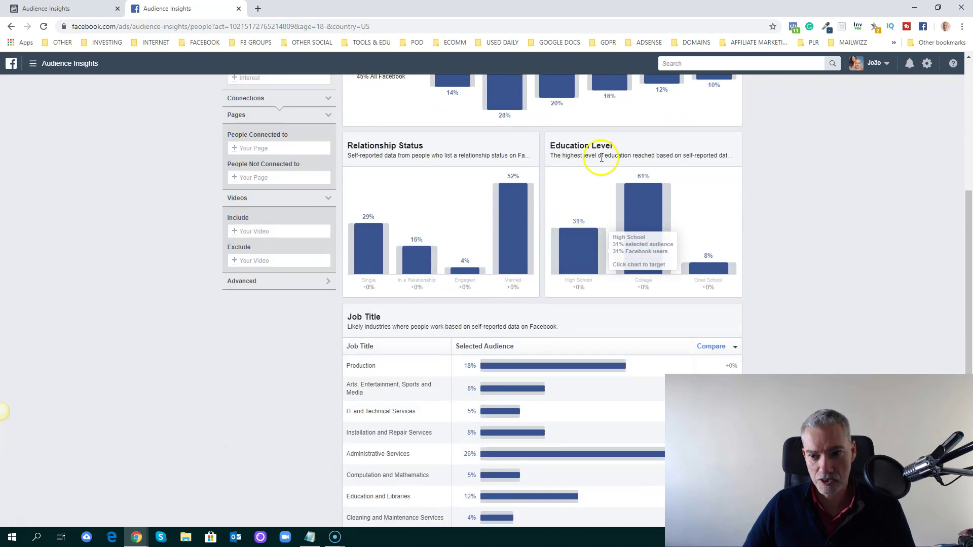
scroll(405, 339, up, 4)
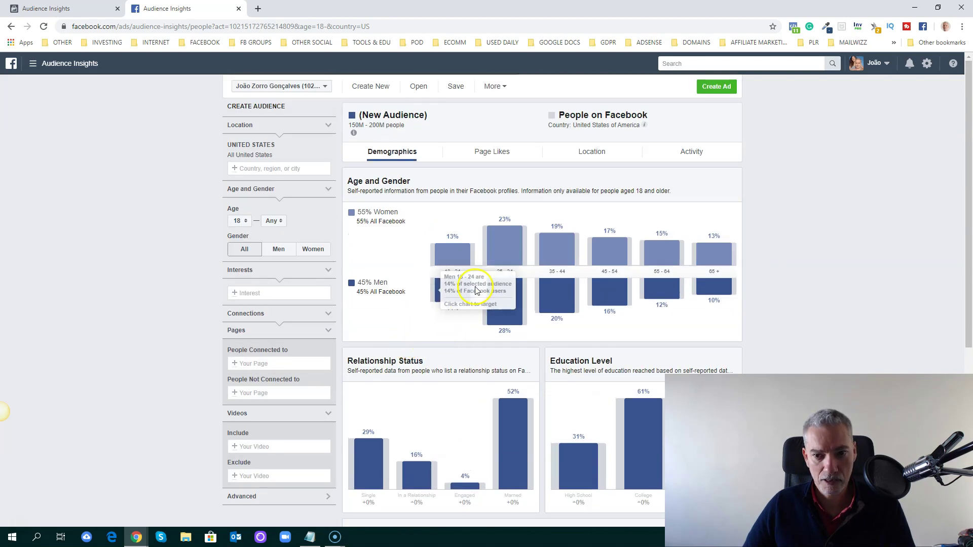
click(486, 158)
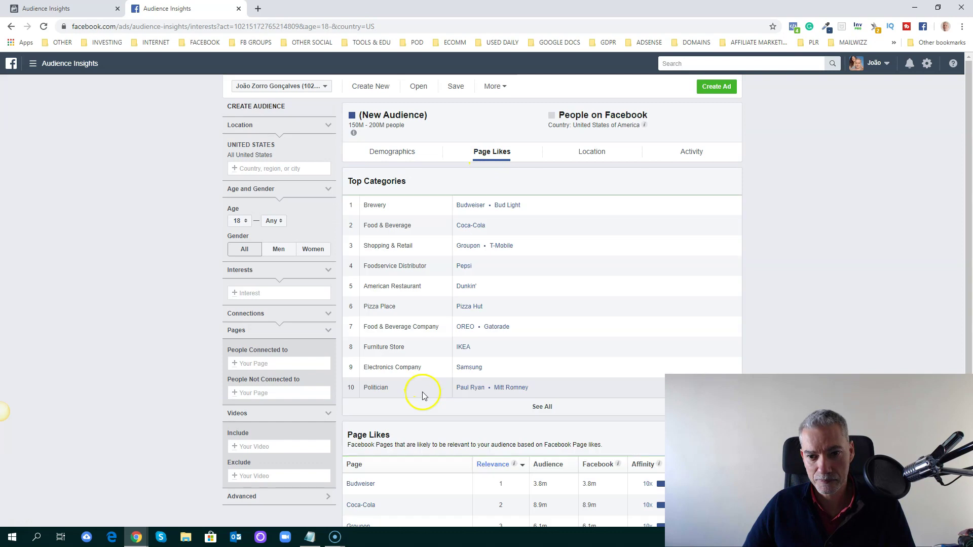
click(593, 158)
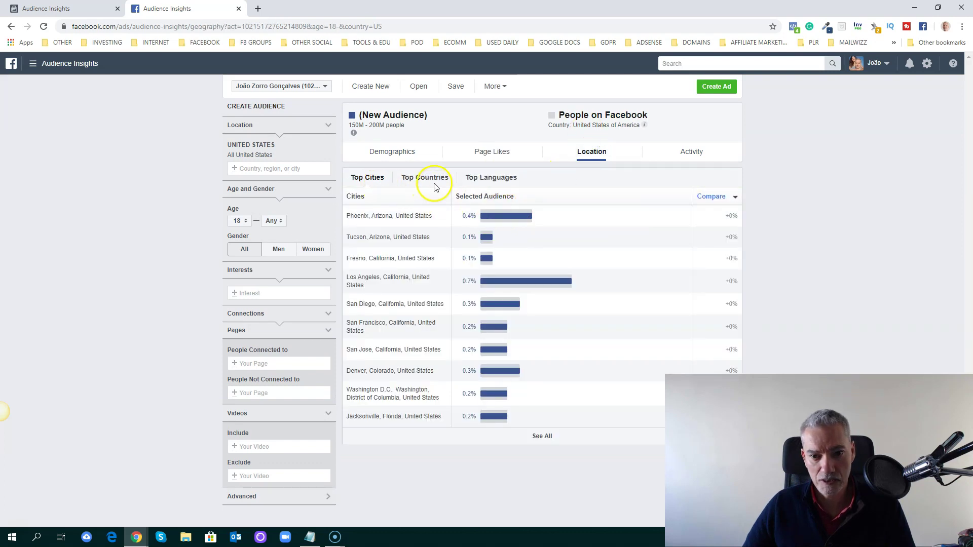
click(691, 154)
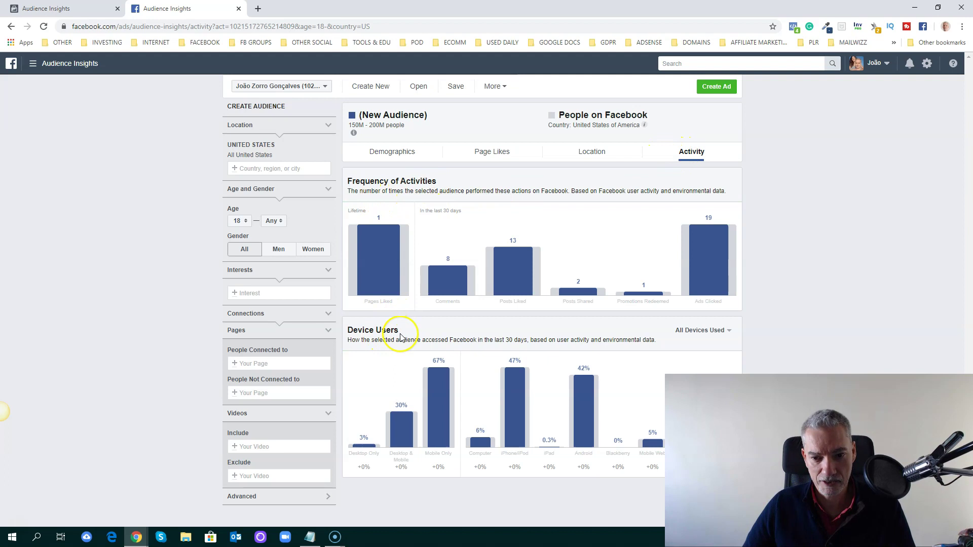
click(393, 154)
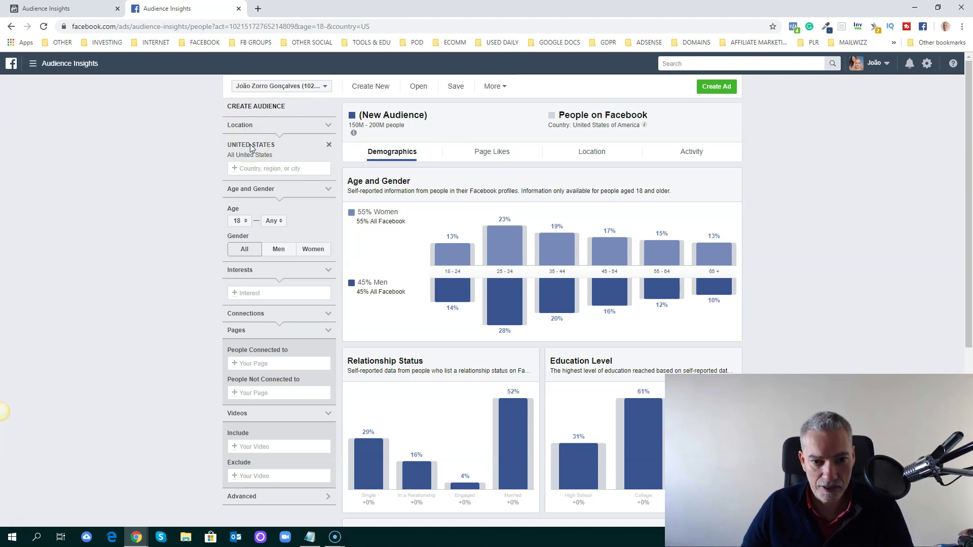
Narrow the United States audience by adding Yoga as an interest.
click(257, 170)
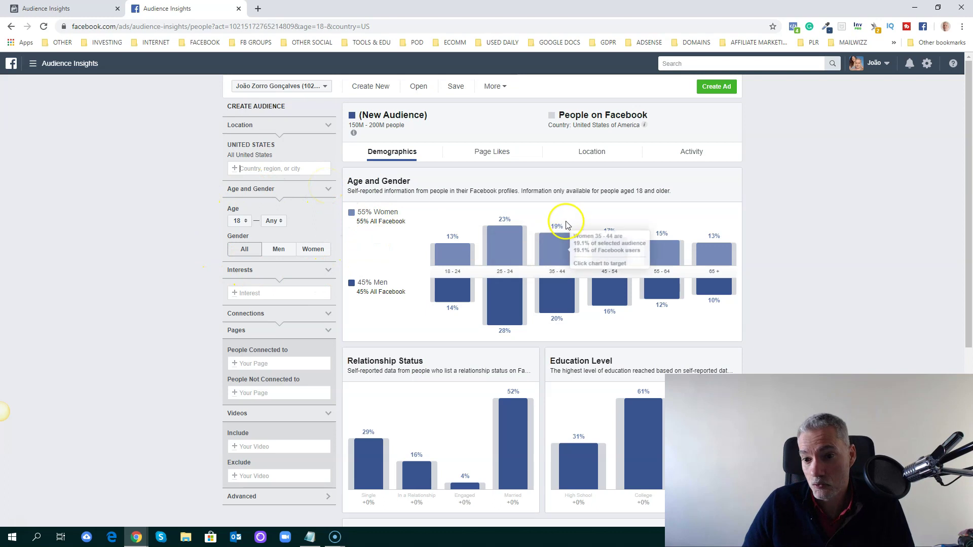
click(247, 292)
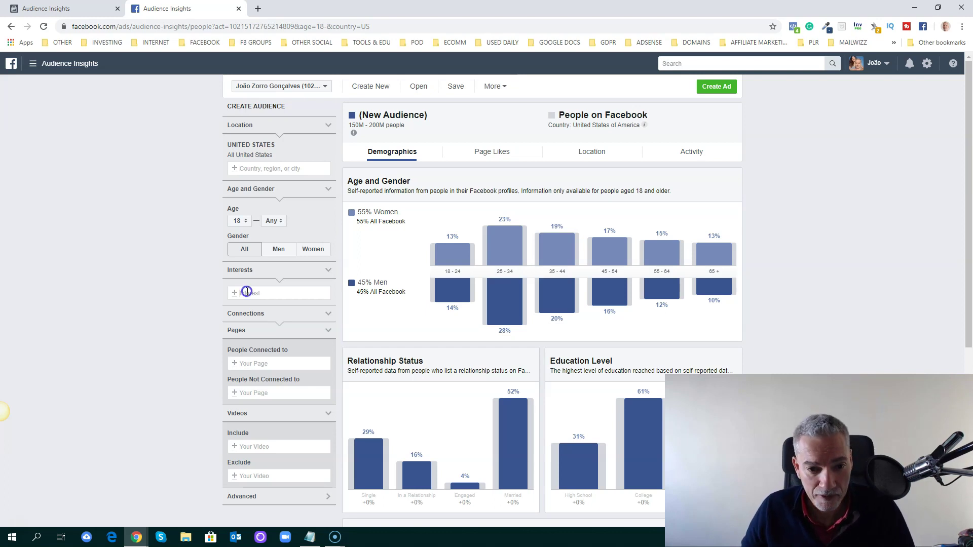
text(yoga)
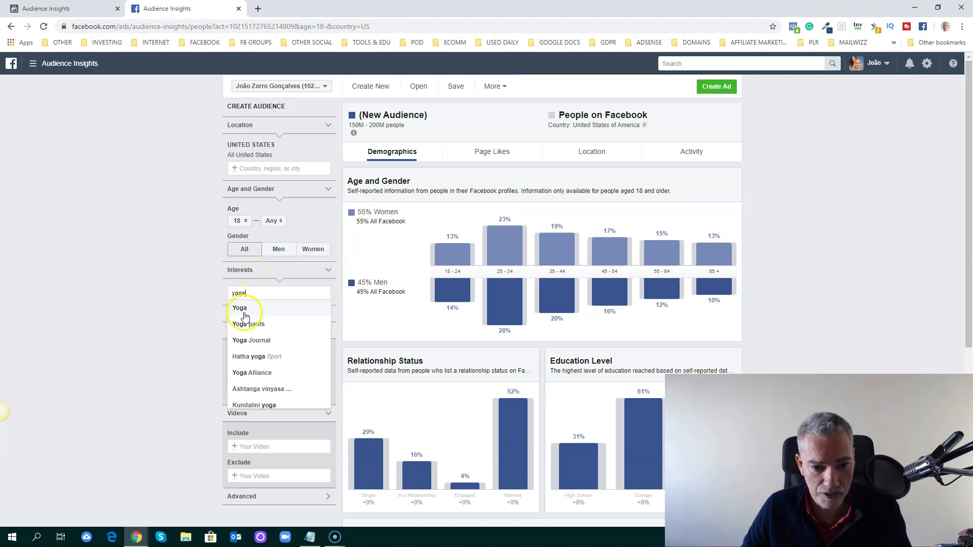
click(245, 313)
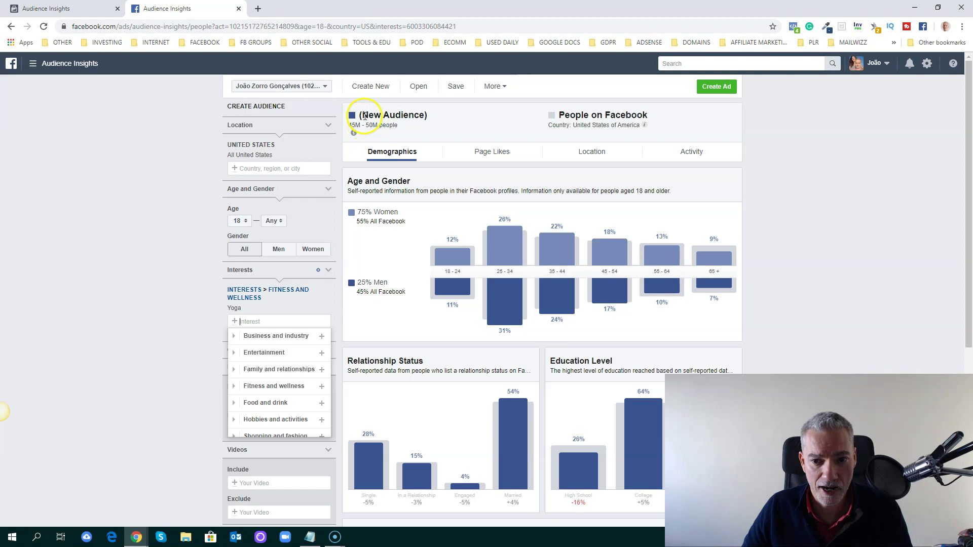
Examine the yoga audience's size, age and gender split, relationship status and education level against all Facebook users.
mouse_move(354, 131)
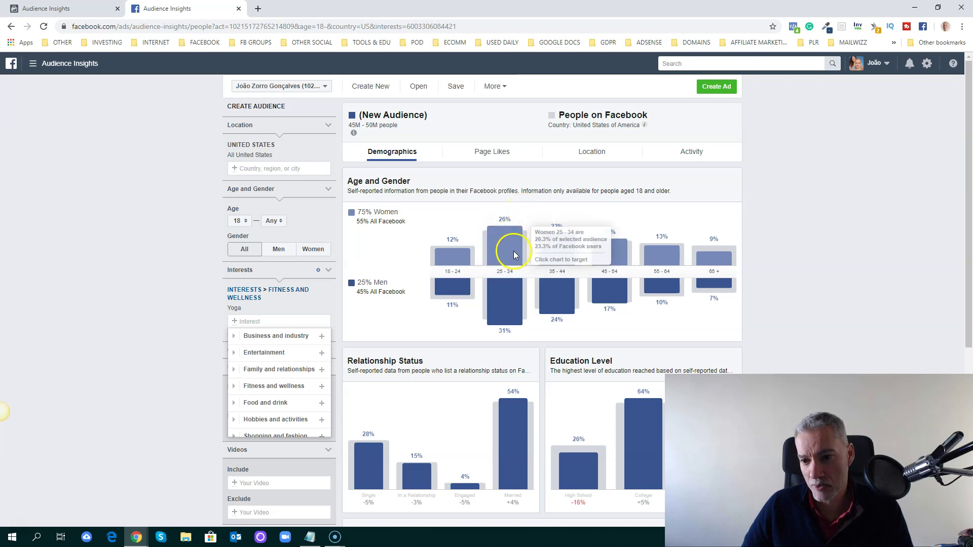
mouse_move(492, 281)
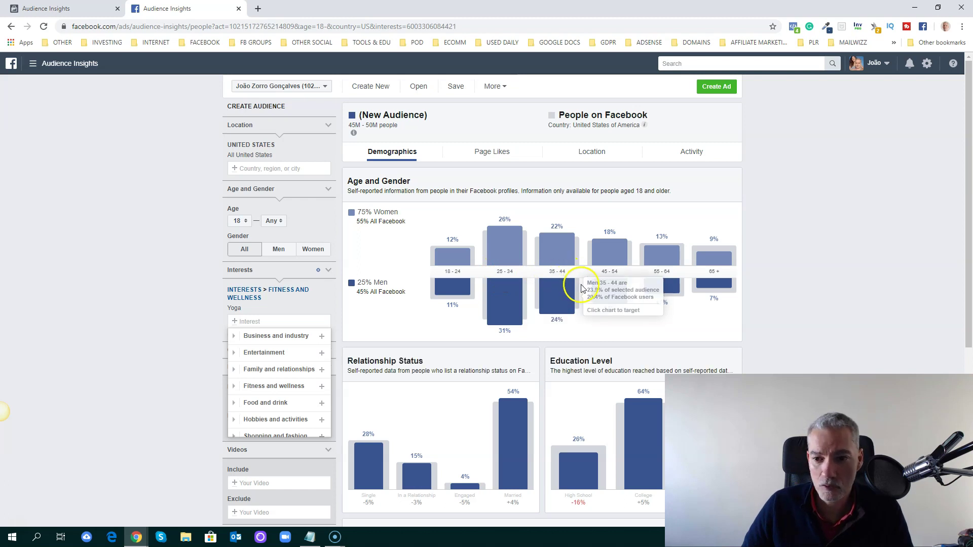
mouse_move(617, 275)
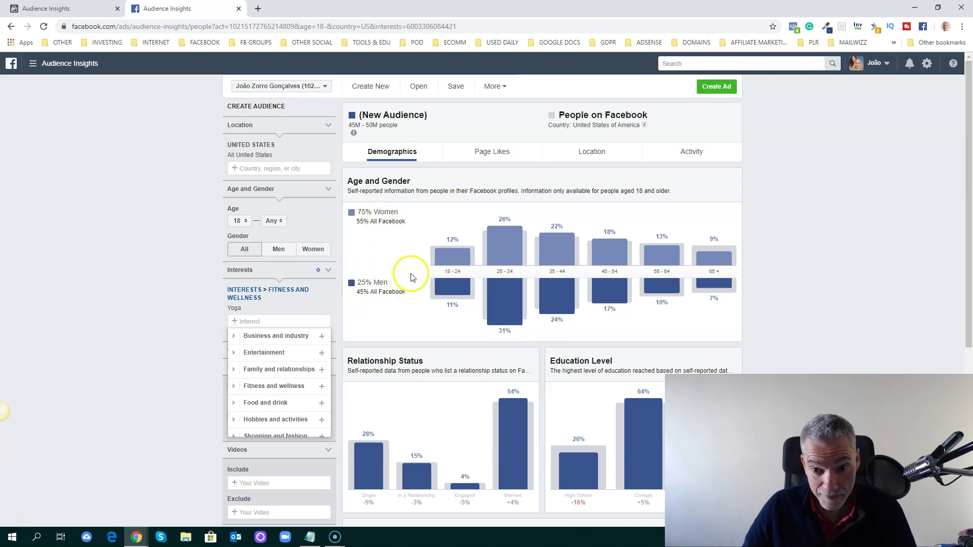
mouse_move(431, 263)
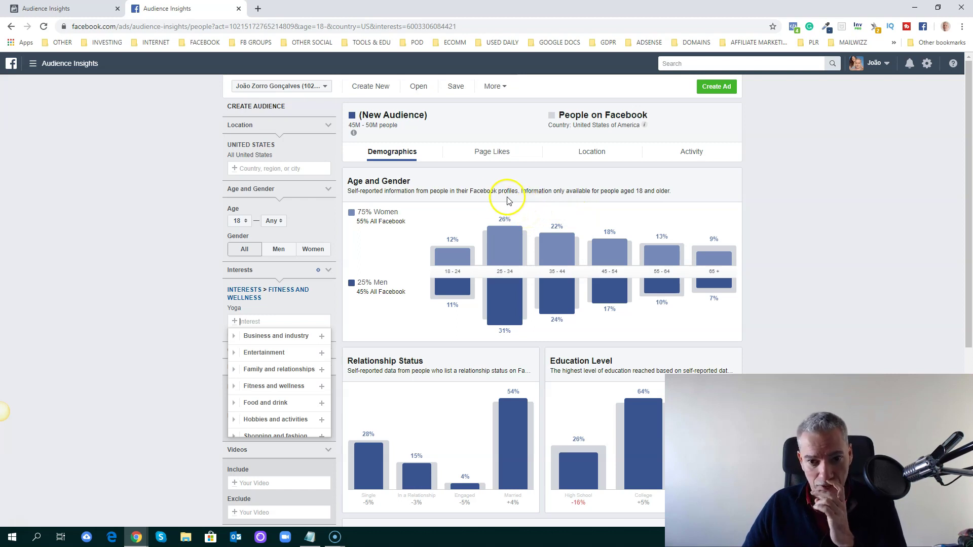
mouse_move(497, 246)
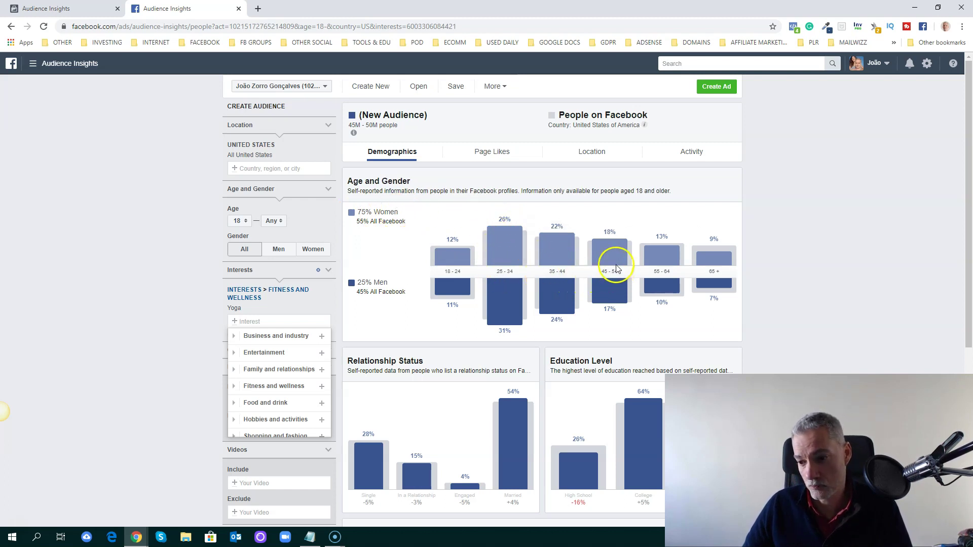
mouse_move(617, 268)
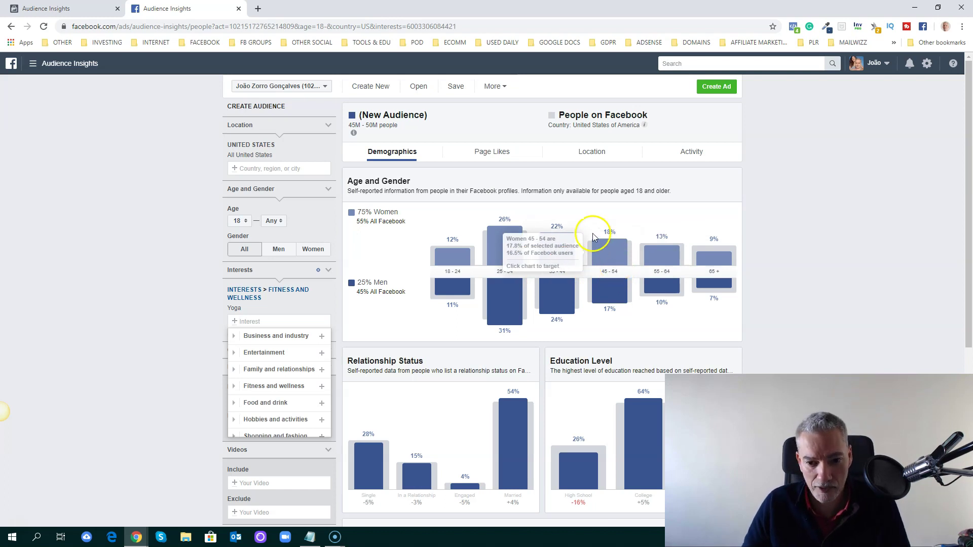
scroll(425, 229, down, 3)
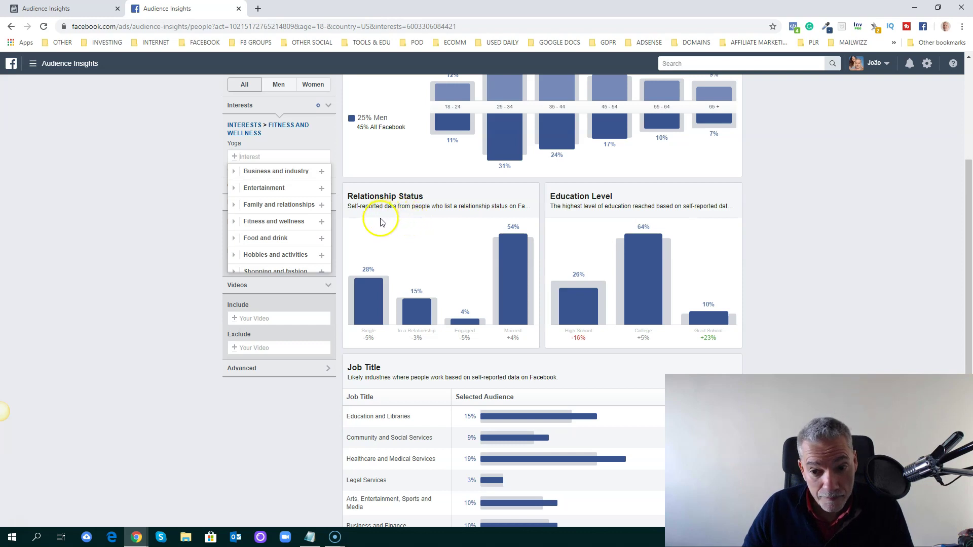
mouse_move(510, 341)
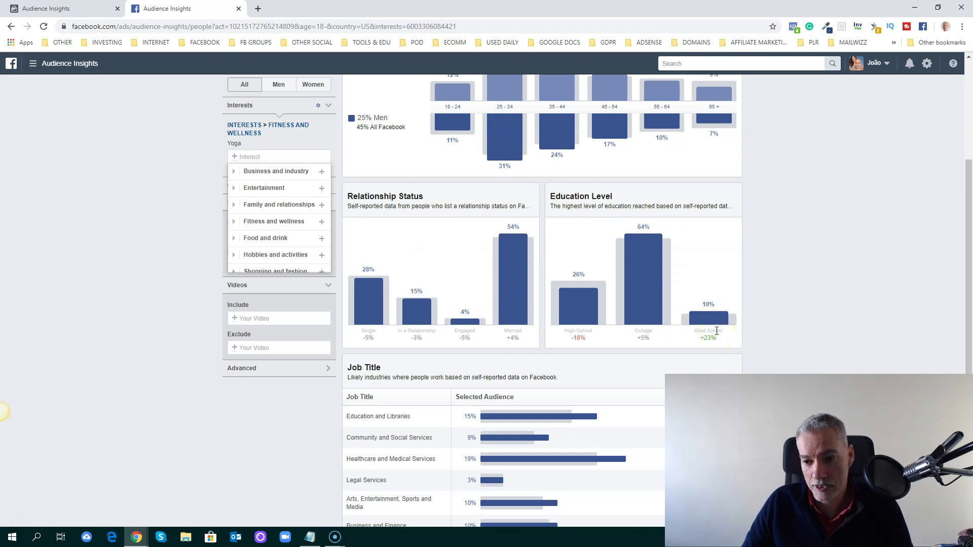
Examine the top categories and the relevance-ranked page likes of the yoga audience.
scroll(717, 330, up, 3)
click(504, 155)
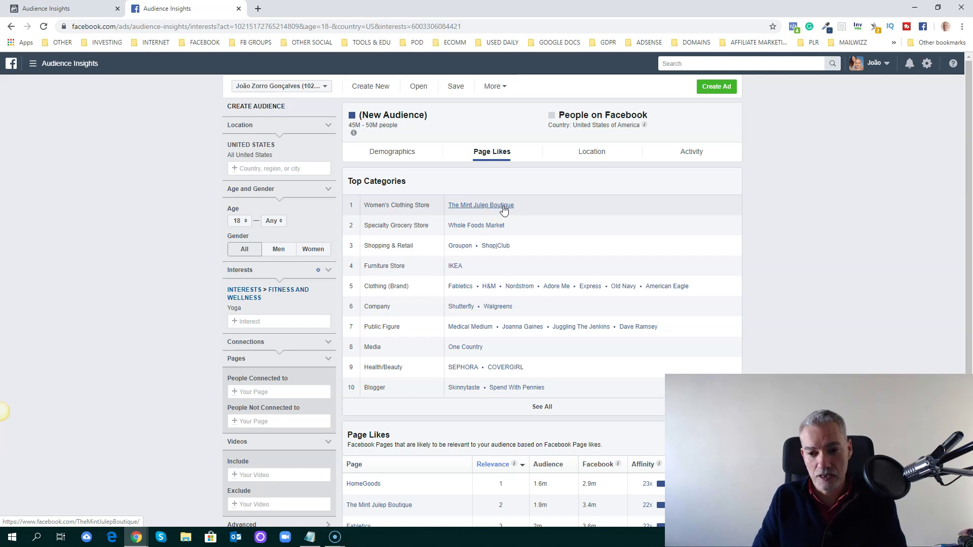
scroll(507, 238, down, 4)
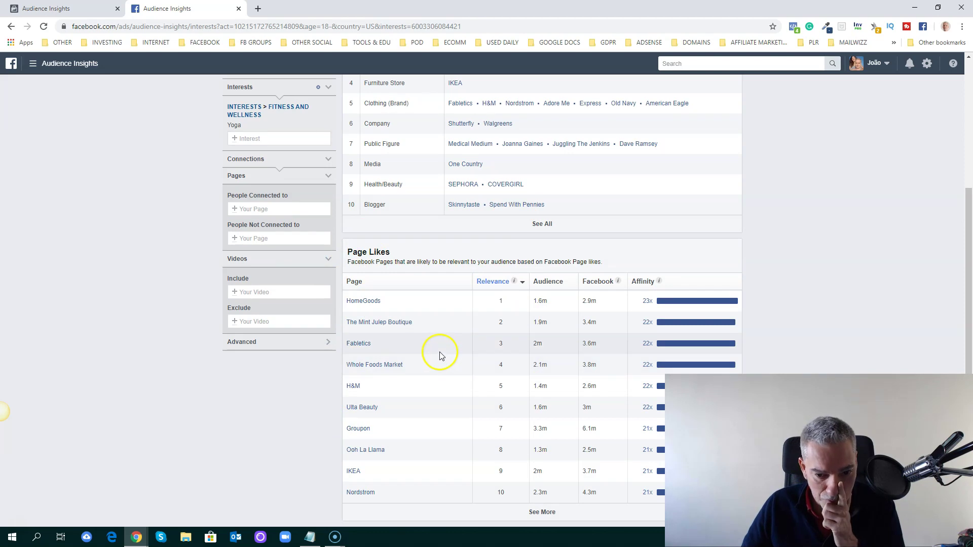
Expand the yoga audience's page likes list and examine the additional pages ranked by relevance.
mouse_move(367, 350)
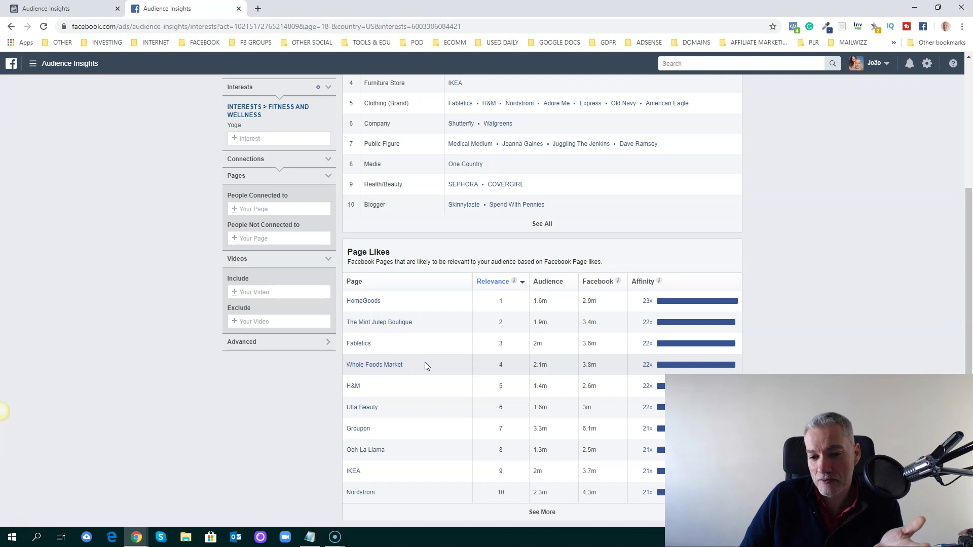
scroll(304, 228, up, 1)
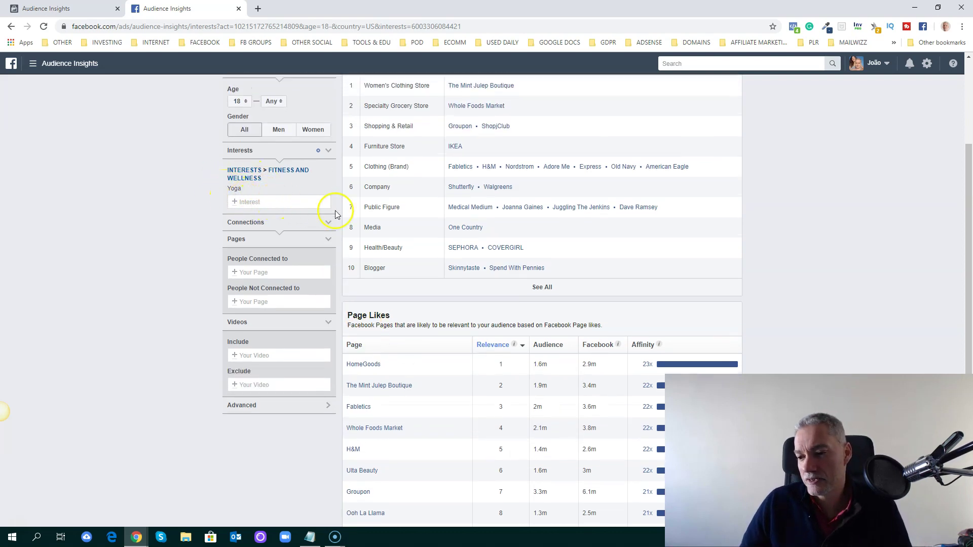
scroll(340, 222, up, 1)
scroll(385, 243, down, 2)
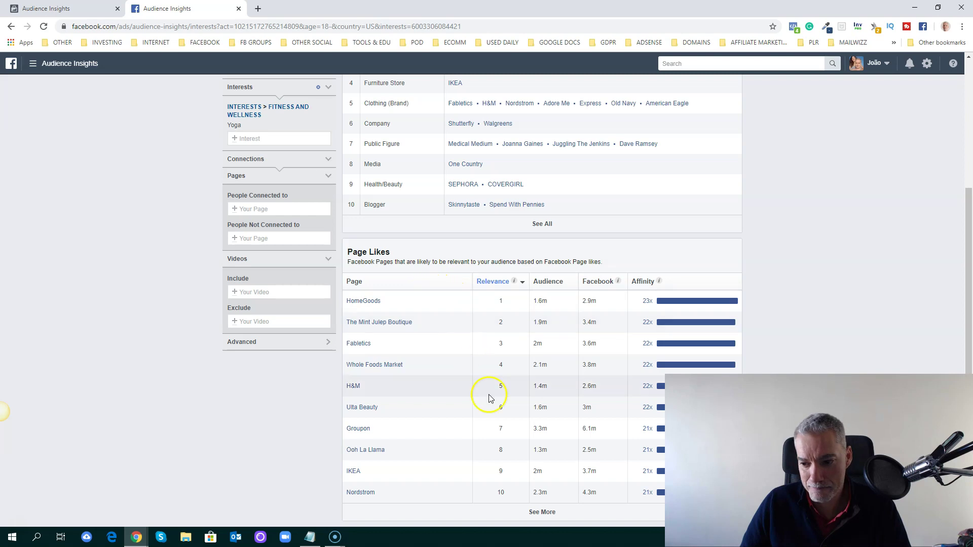
click(543, 513)
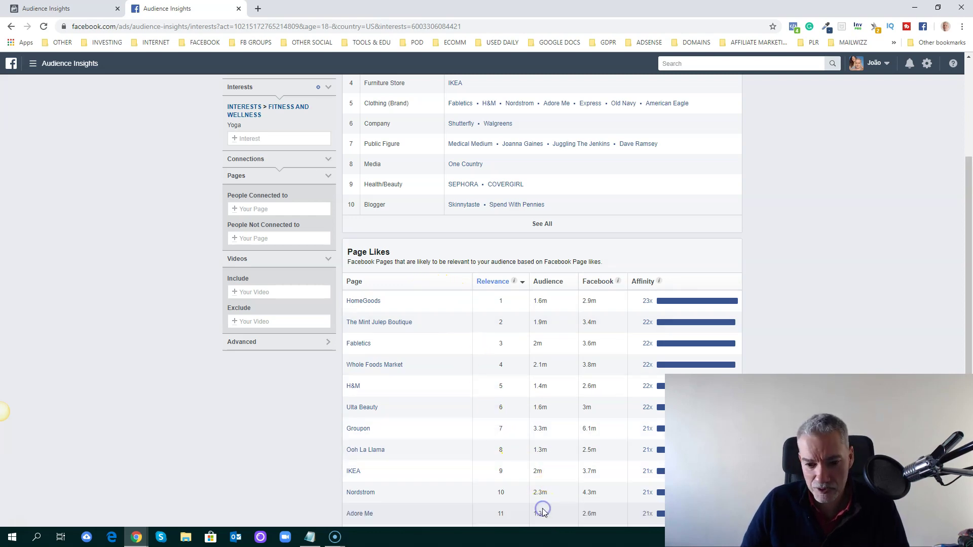
scroll(541, 465, down, 4)
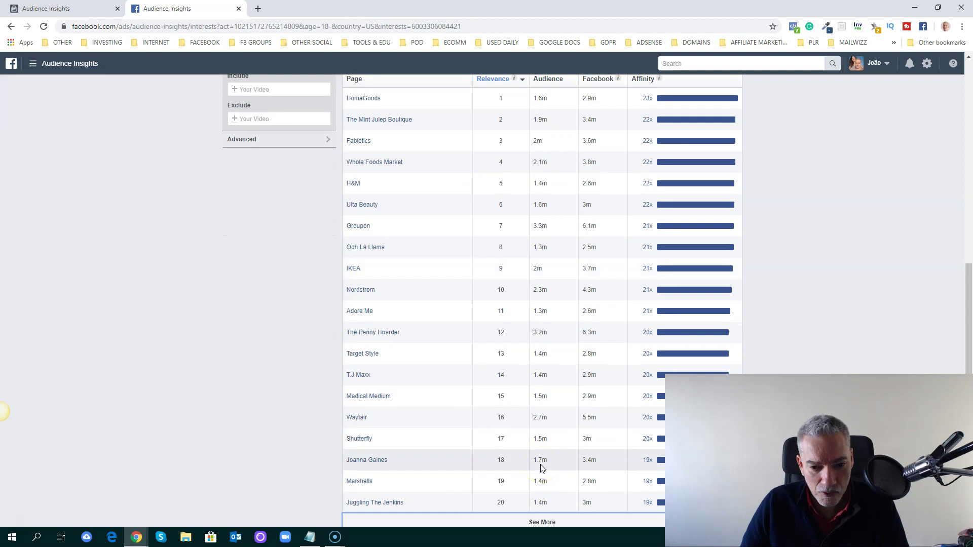
scroll(541, 461, up, 8)
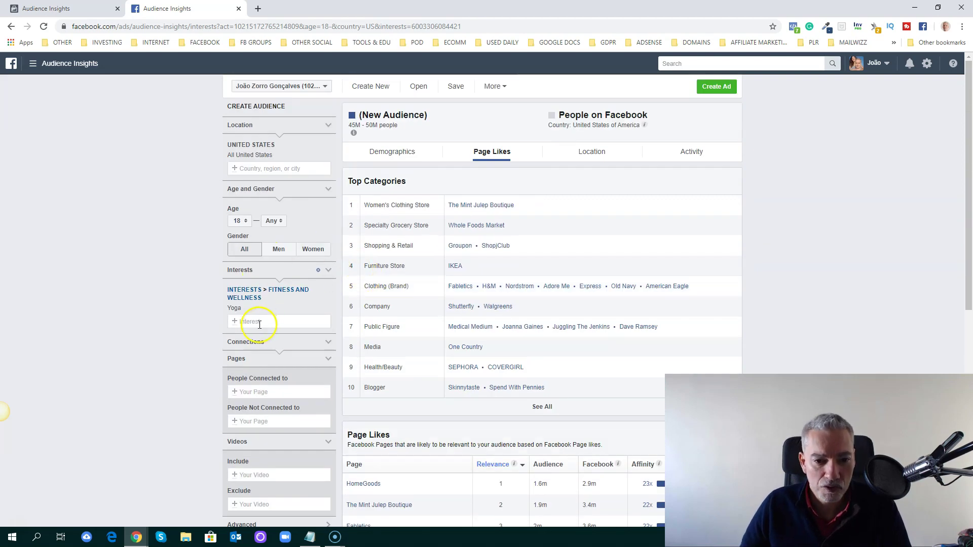
Add Yoga pants as an interest and remove the broader Yoga interest from the audience.
click(258, 323)
text(yoga)
click(257, 335)
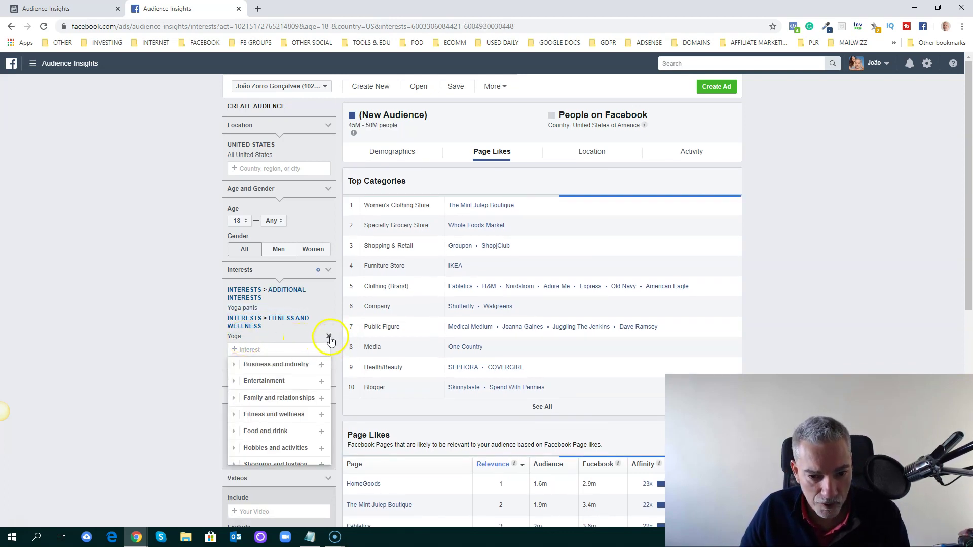
click(329, 337)
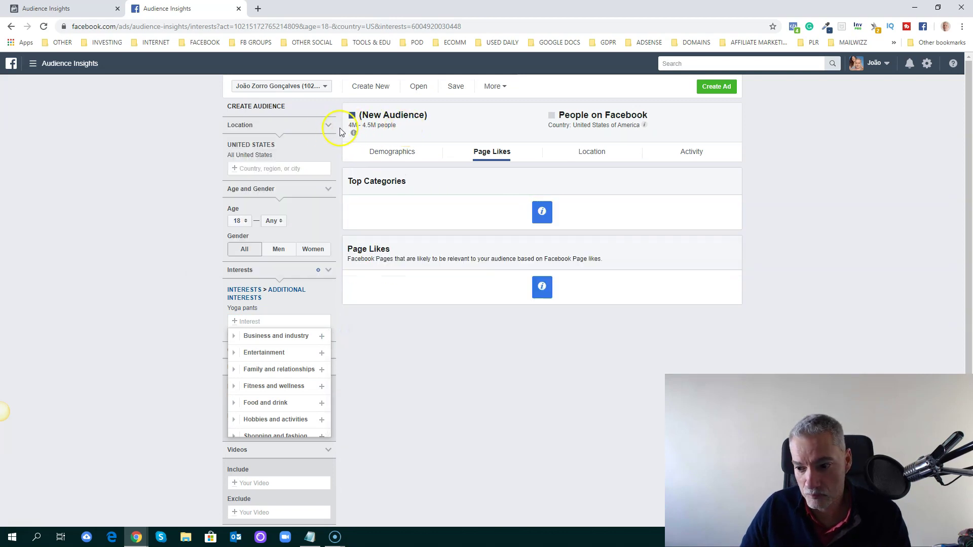
Check the demographics and the page likes data of the Yoga pants audience.
click(403, 151)
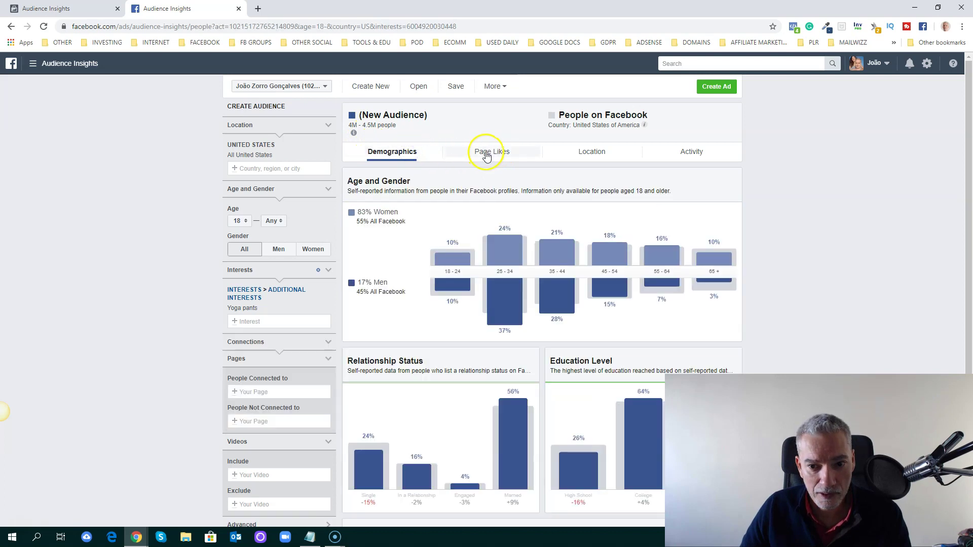
click(484, 154)
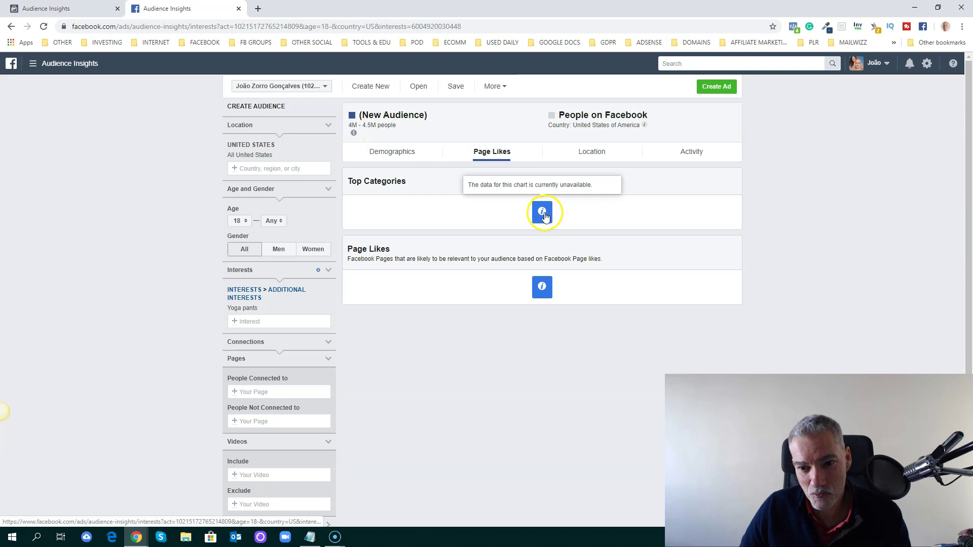
mouse_move(540, 212)
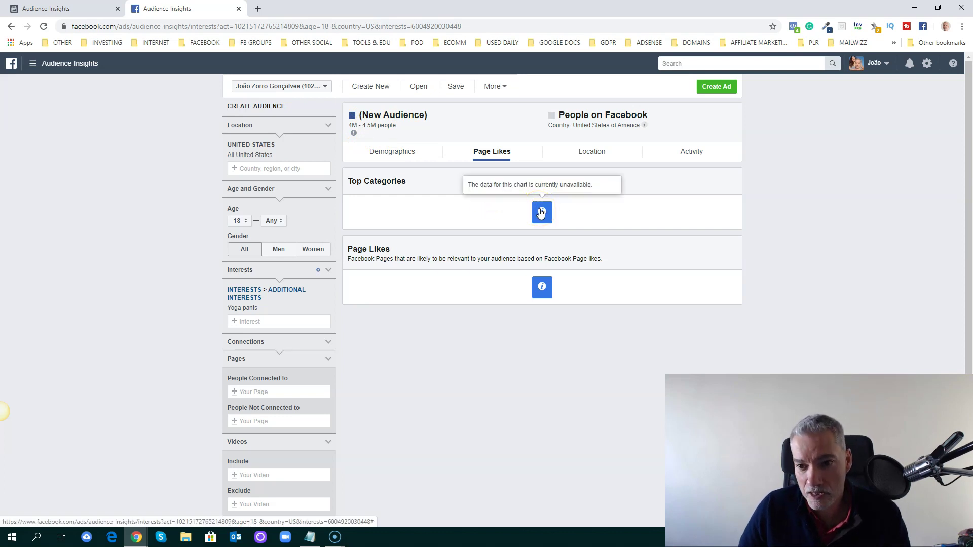
Add Yoga Journal as a second interest alongside Yoga pants.
click(253, 322)
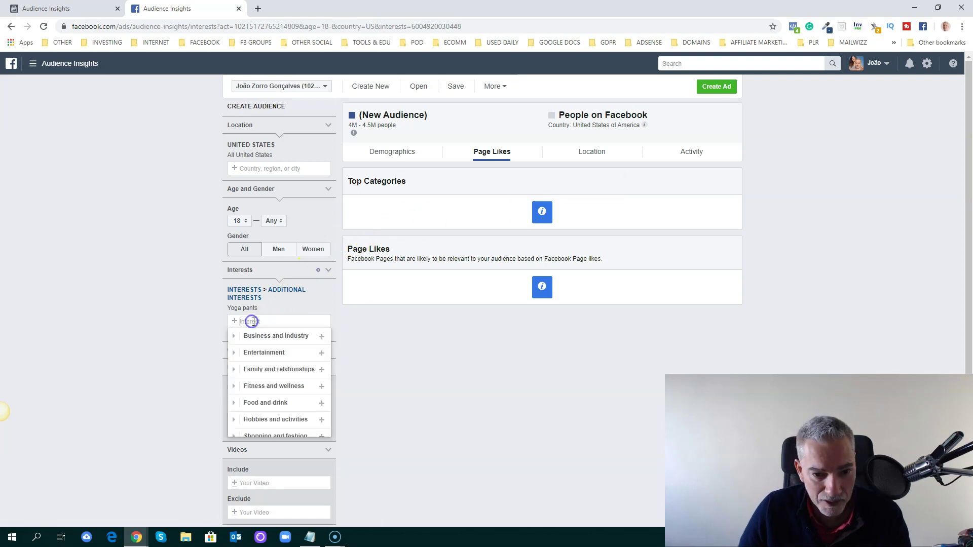
text(yoga)
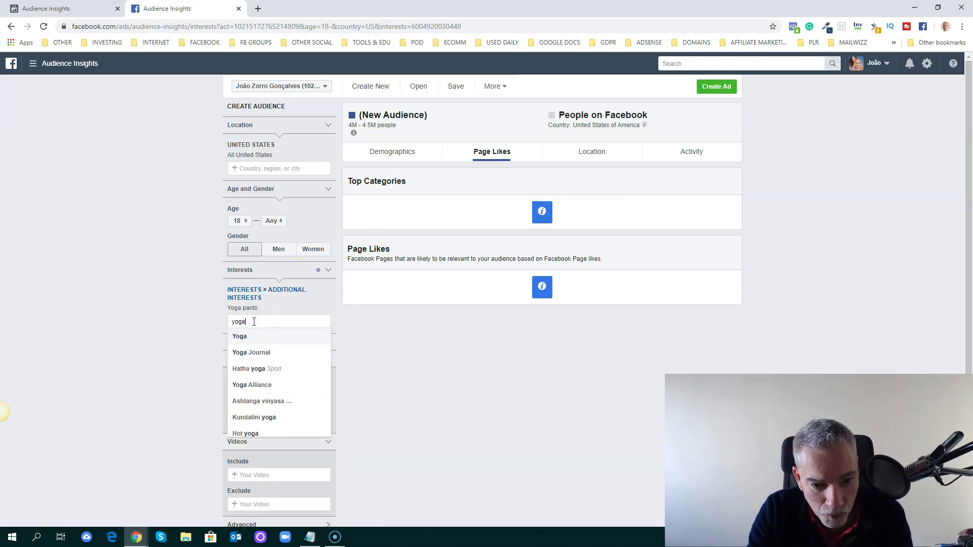
click(258, 354)
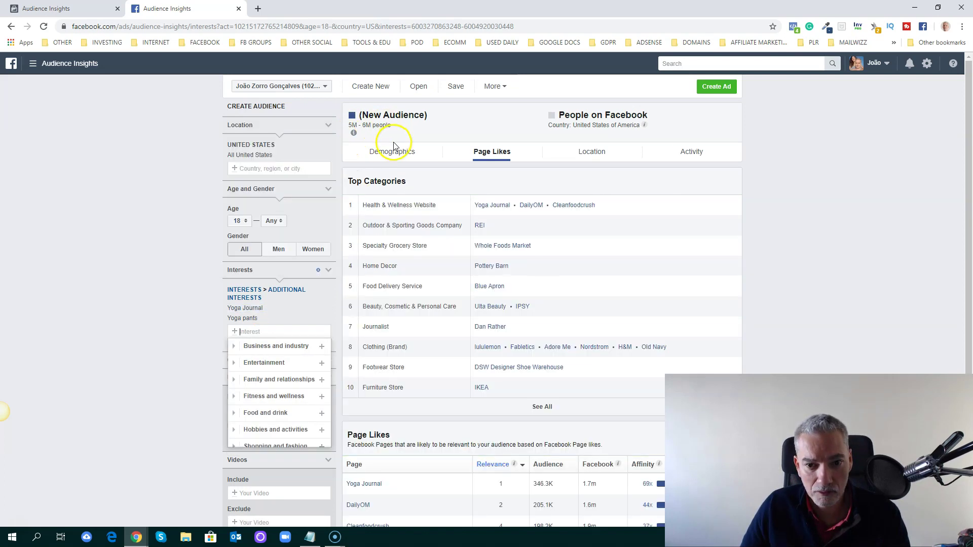
Open the lululemon page from the audience's page likes in a new tab and look over its community details and posts.
scroll(606, 289, down, 4)
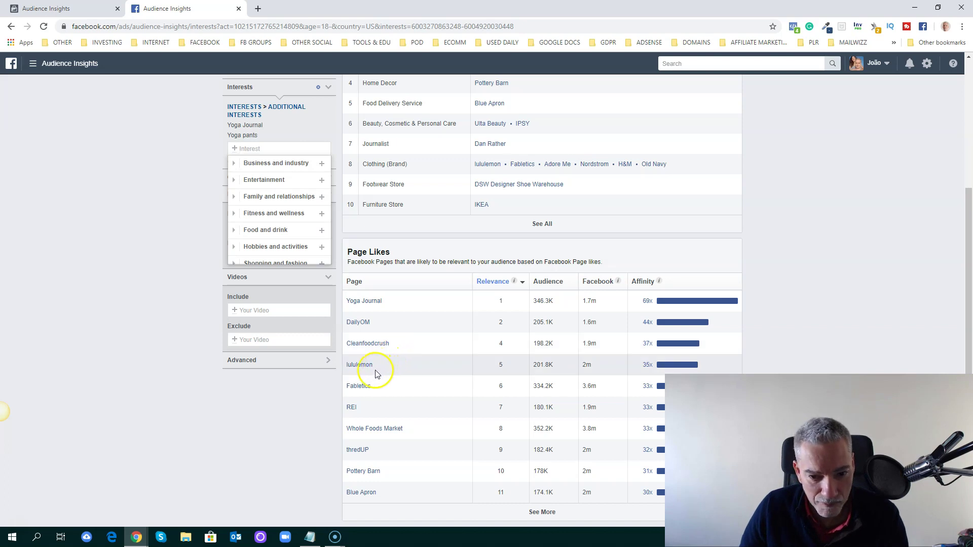
mouse_move(357, 372)
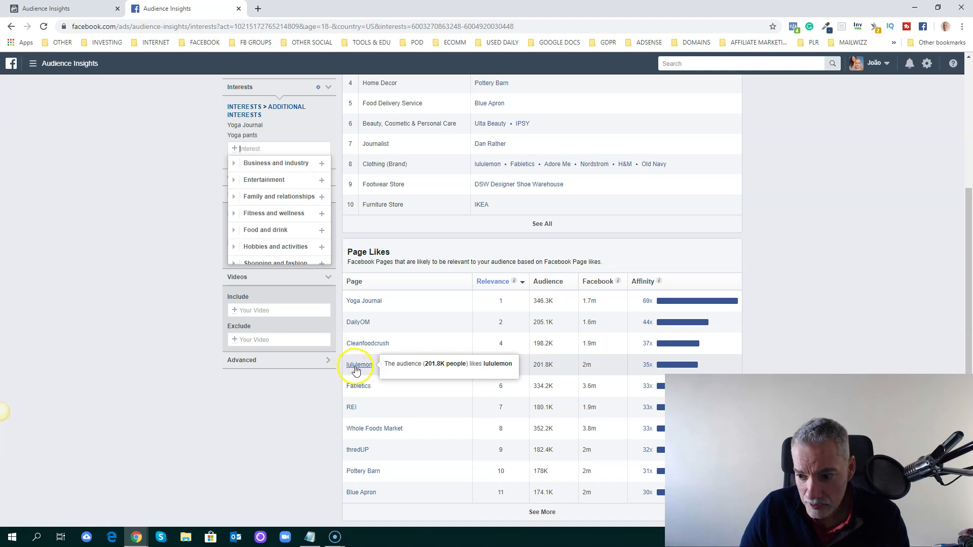
right_click(356, 372)
click(375, 375)
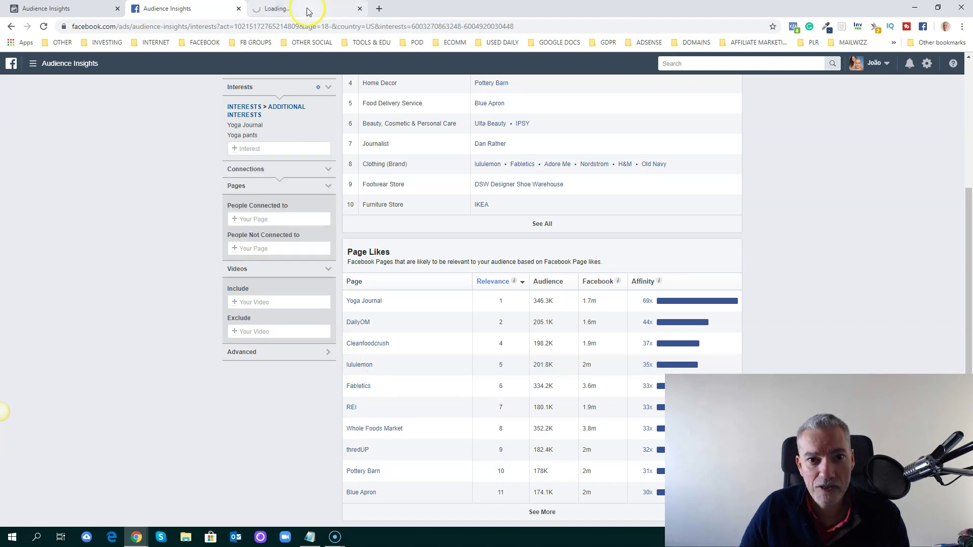
click(308, 11)
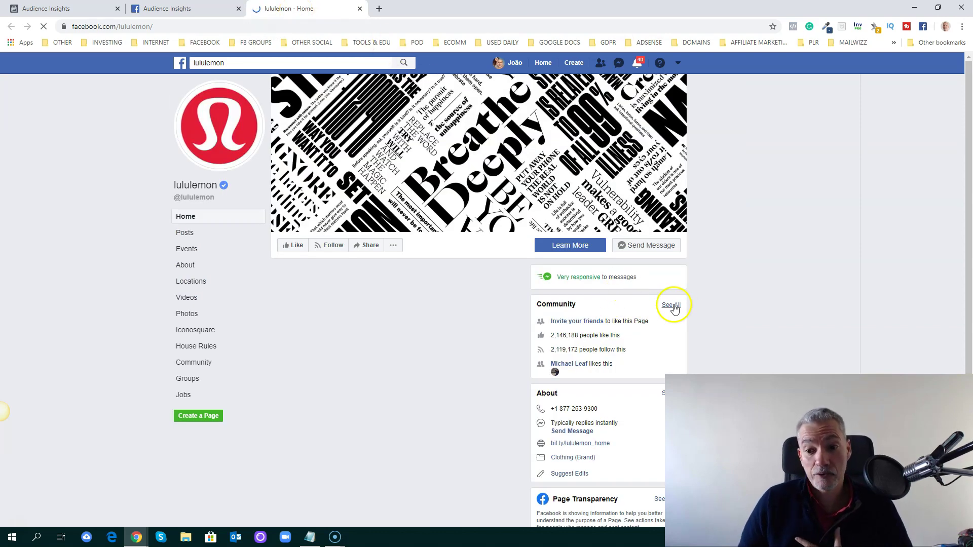
scroll(698, 309, down, 1)
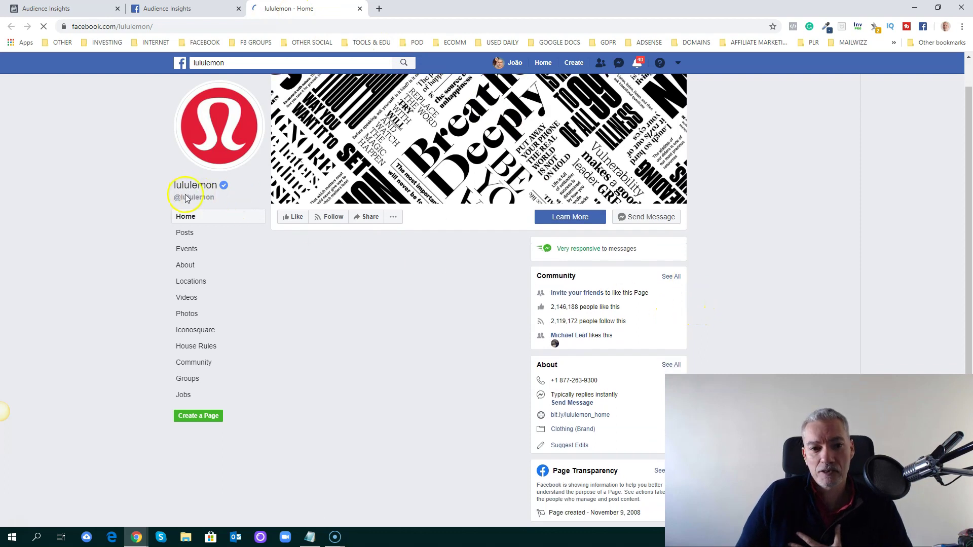
click(206, 10)
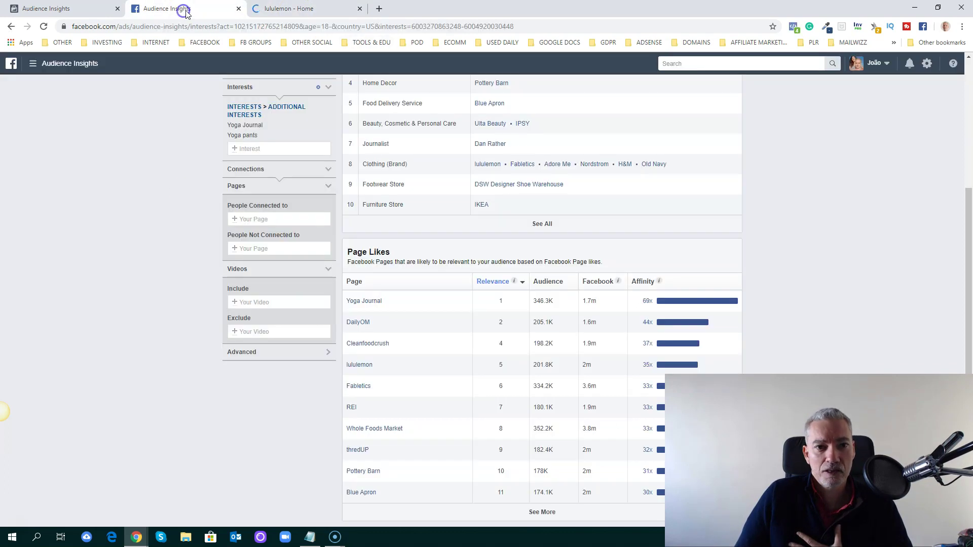
click(312, 12)
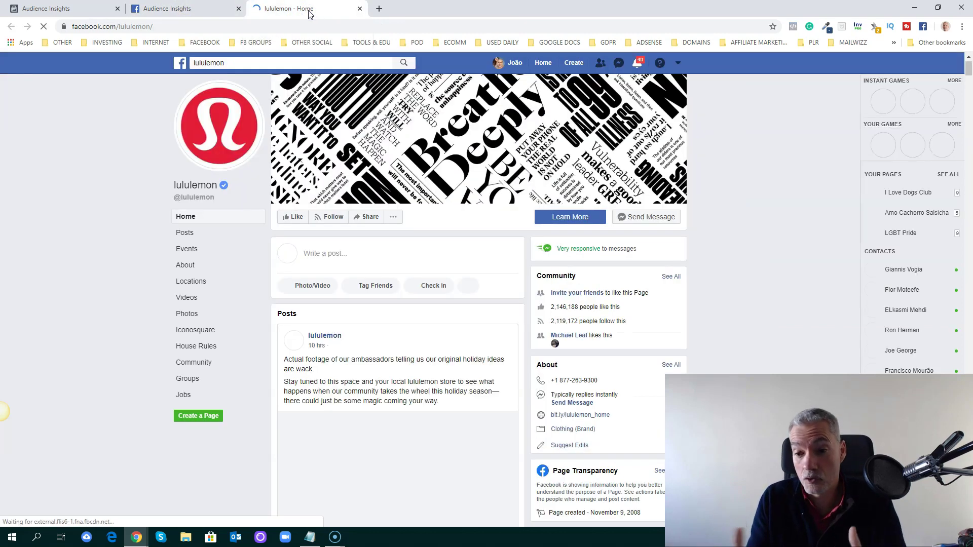
scroll(527, 109, down, 4)
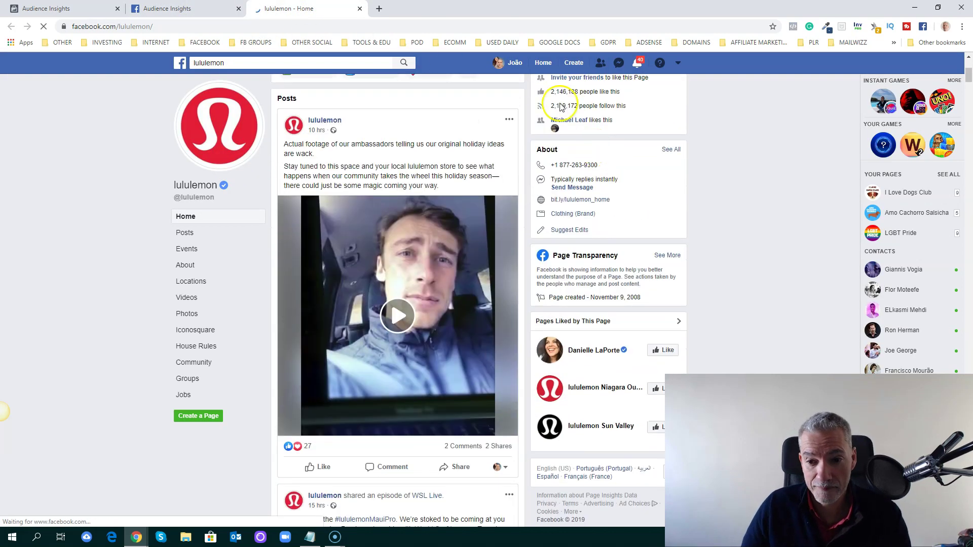
Return to Audience Insights and expand the page likes list to review more pages for the Yoga Journal and Yoga pants audience.
click(167, 9)
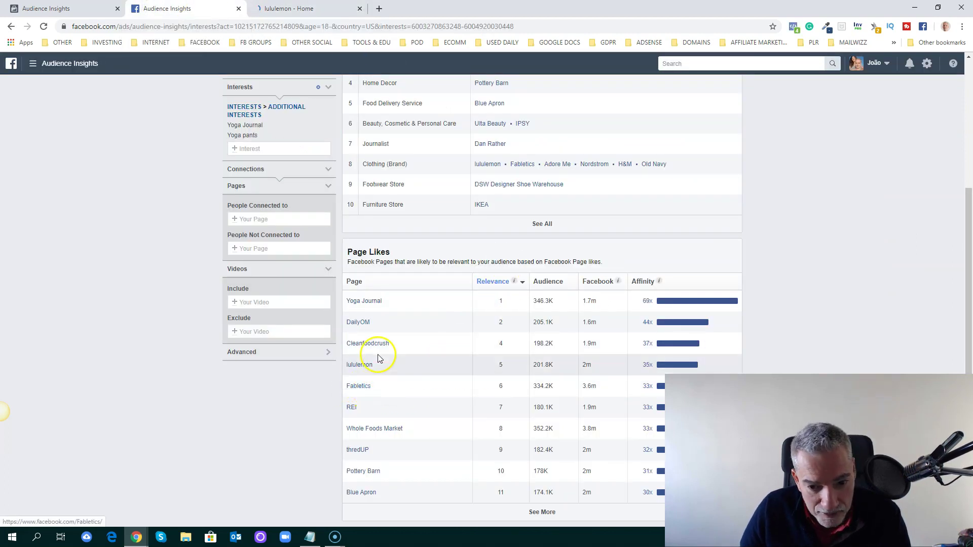
click(546, 512)
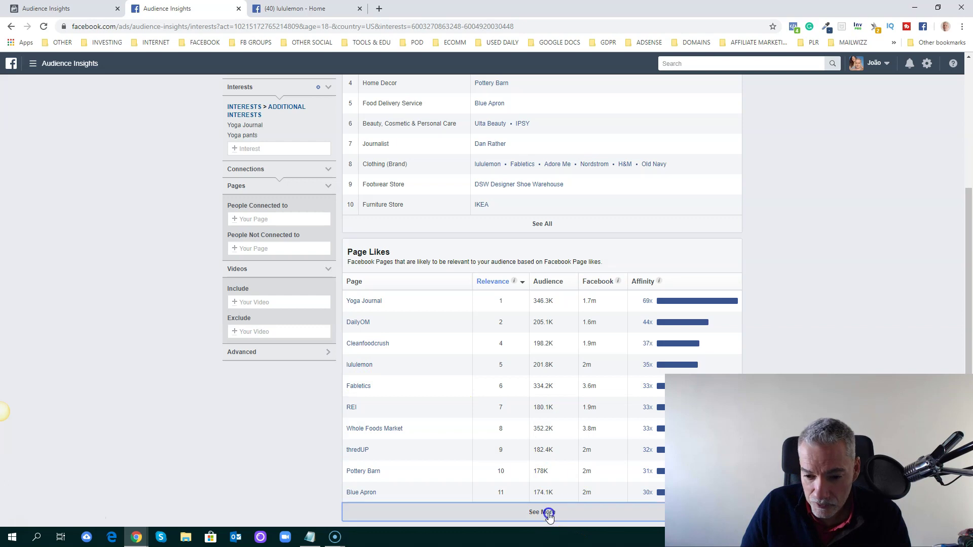
scroll(383, 358, down, 4)
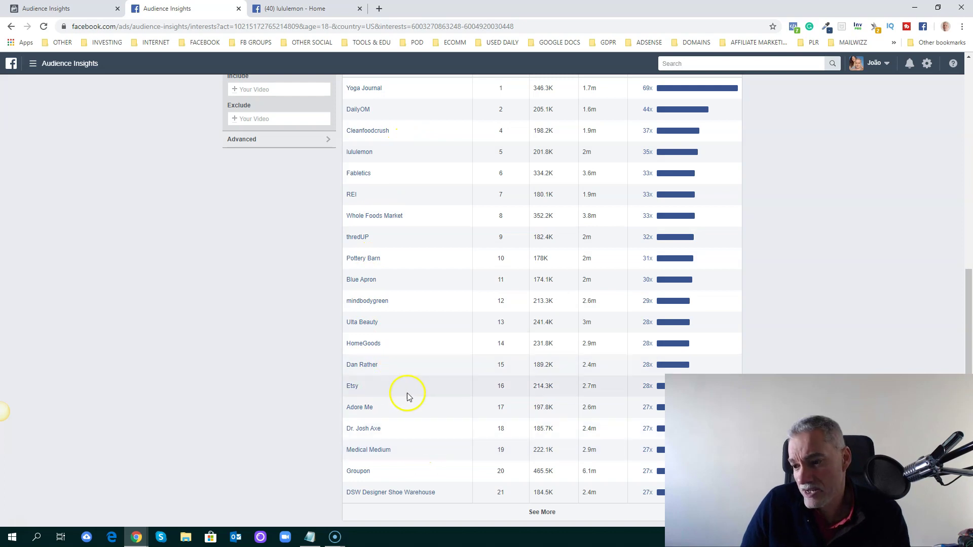
scroll(413, 350, up, 8)
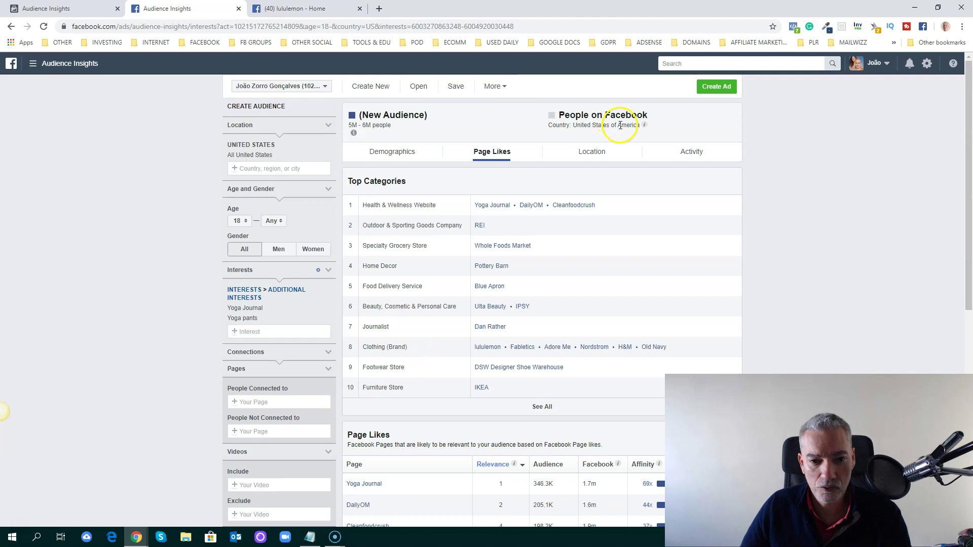
Show the audience's location data and examine the full list of top cities.
click(593, 154)
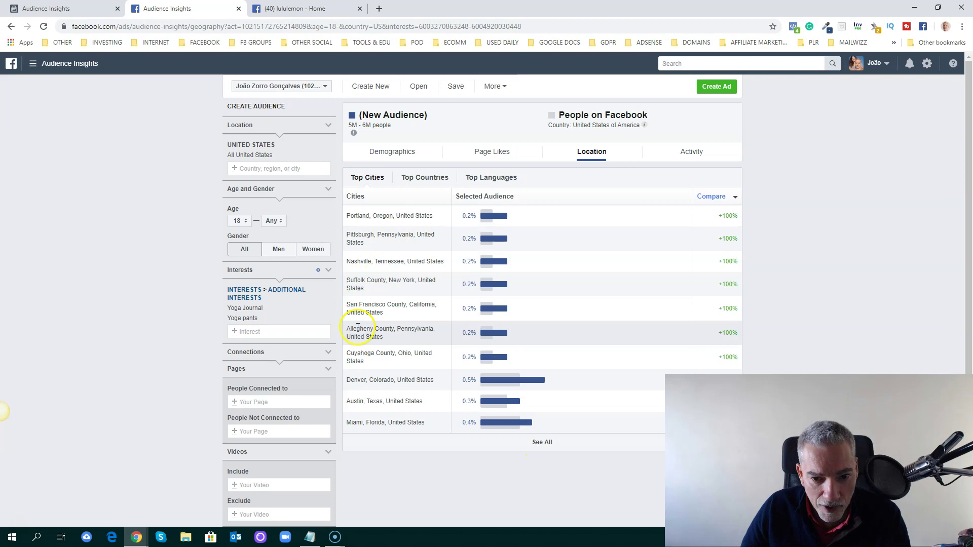
click(539, 448)
scroll(583, 383, down, 12)
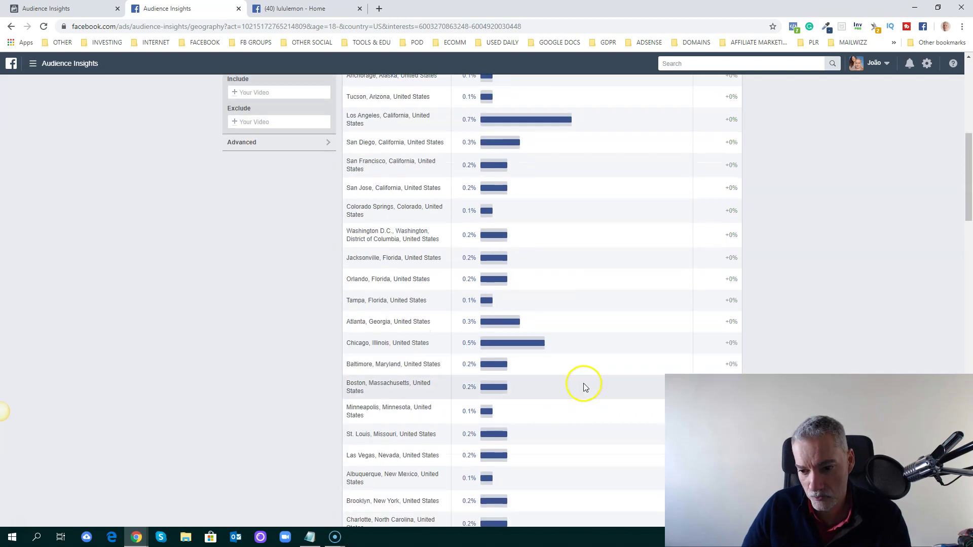
scroll(583, 389, up, 15)
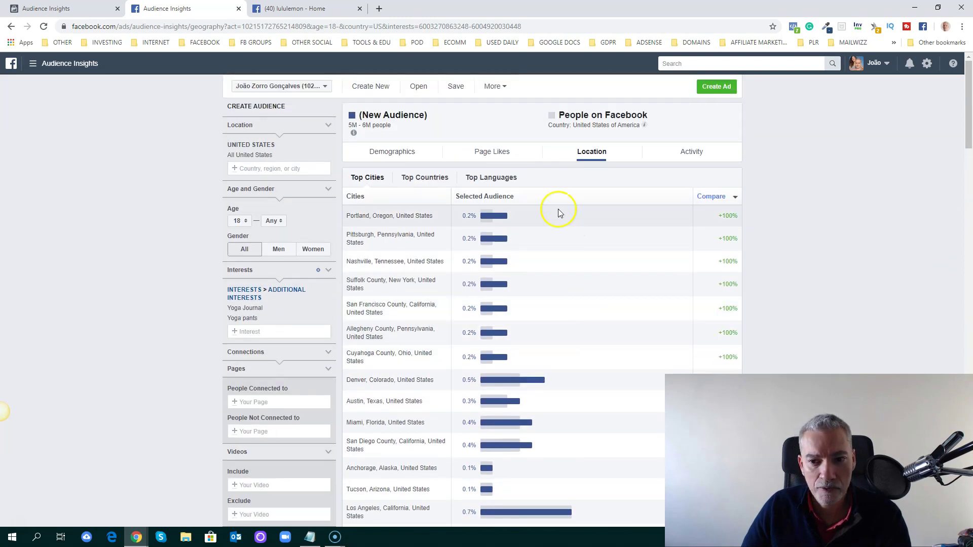
Examine the audience's top countries and top languages.
click(425, 178)
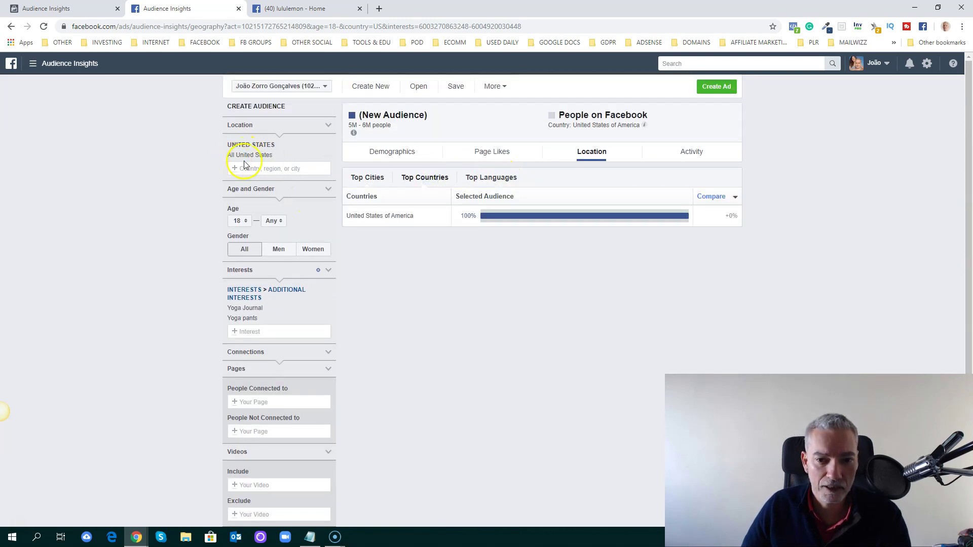
click(501, 177)
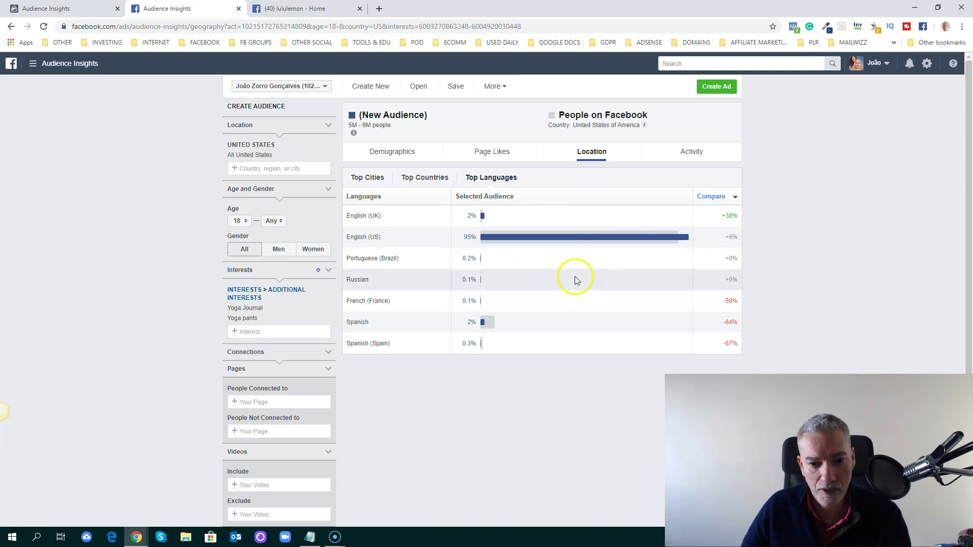
click(526, 329)
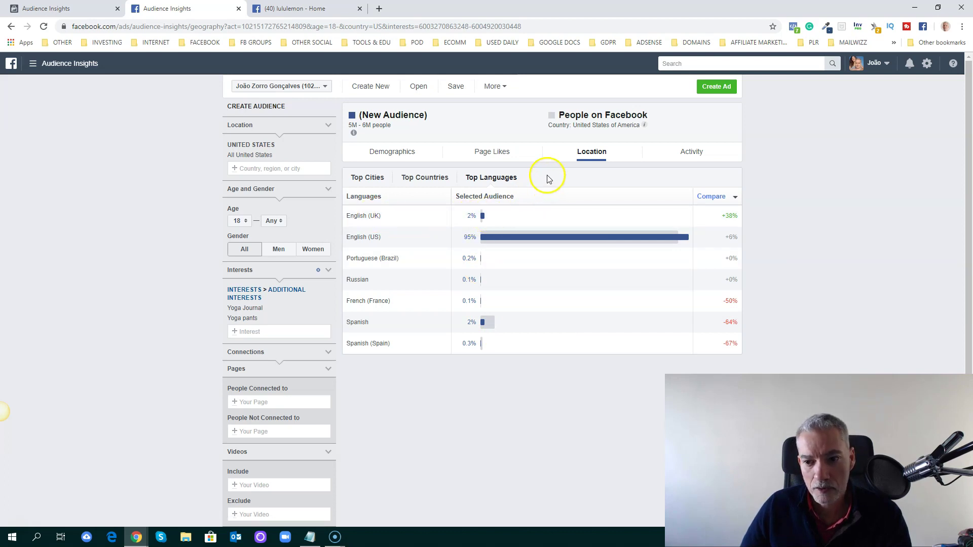
click(371, 259)
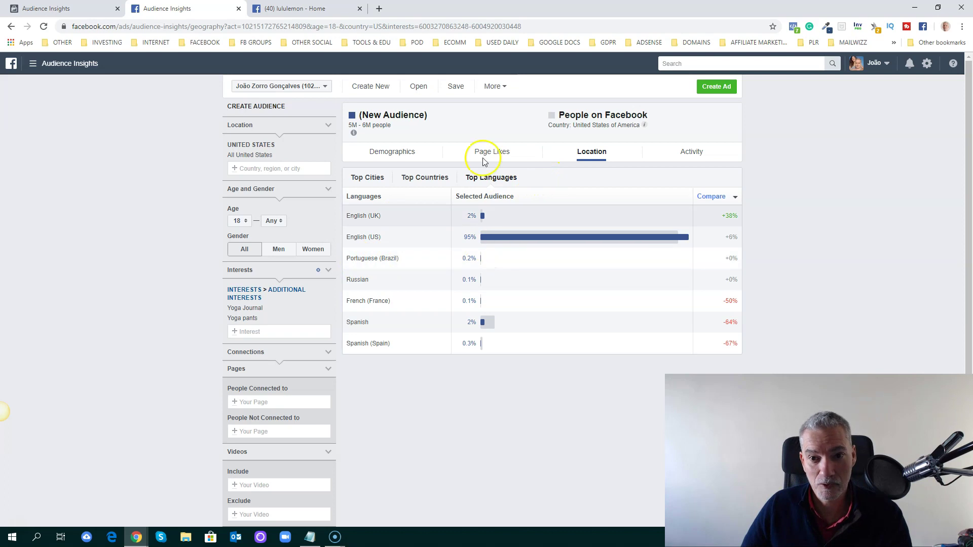
Show the audience's activity data and examine the frequency of comments, posts liked, posts shared and ads clicked.
click(693, 154)
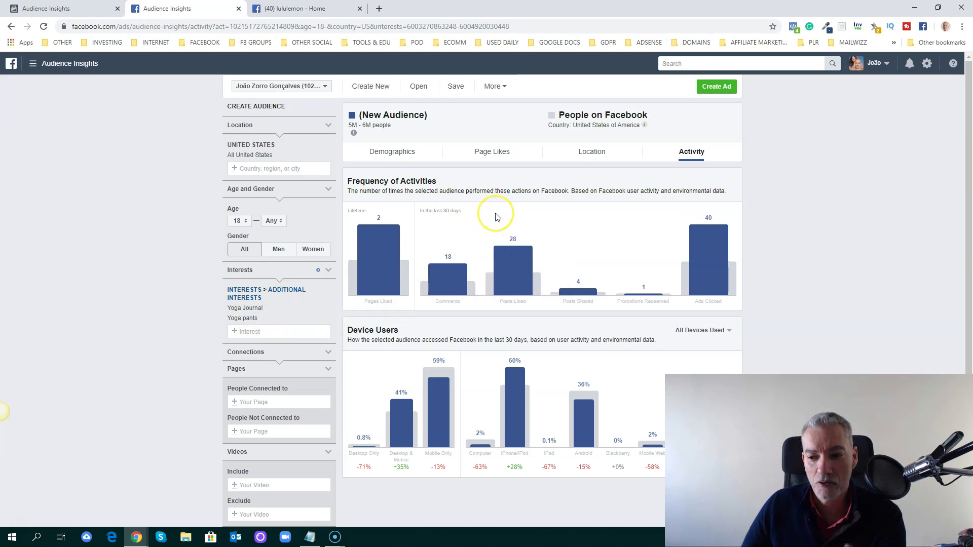
mouse_move(445, 248)
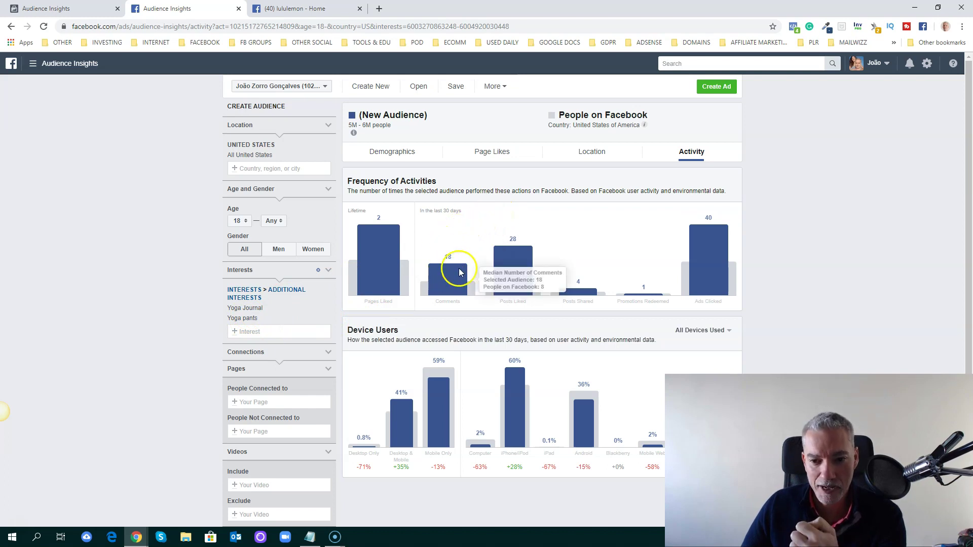
mouse_move(513, 254)
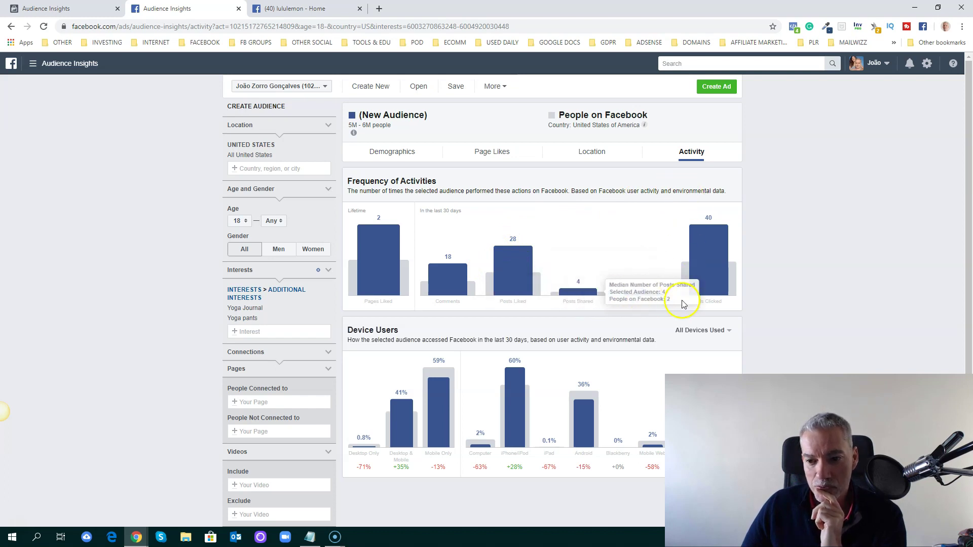
mouse_move(721, 276)
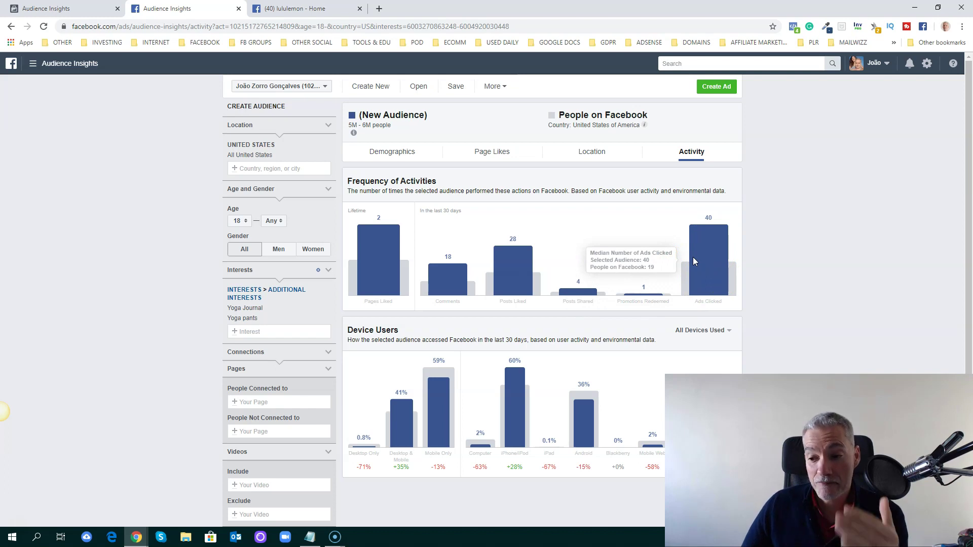
mouse_move(483, 257)
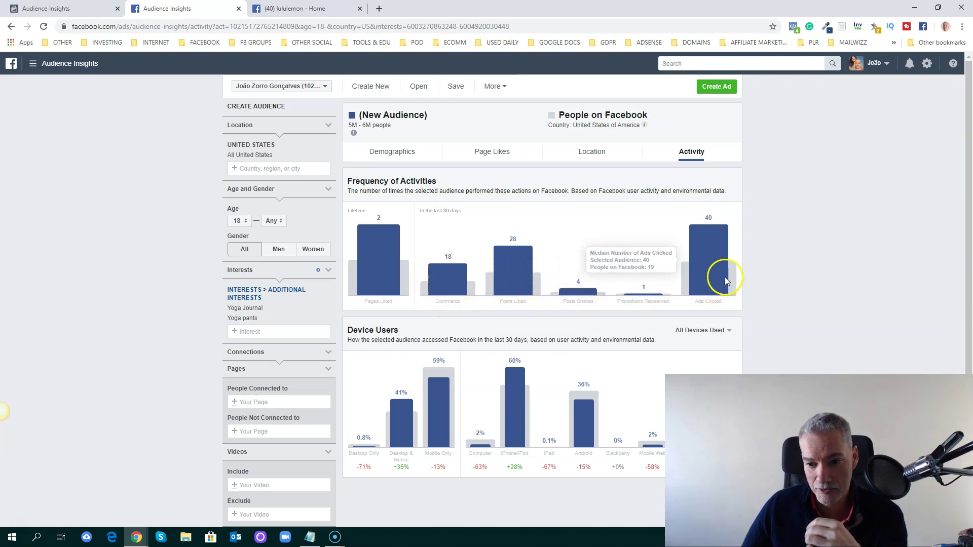
mouse_move(455, 279)
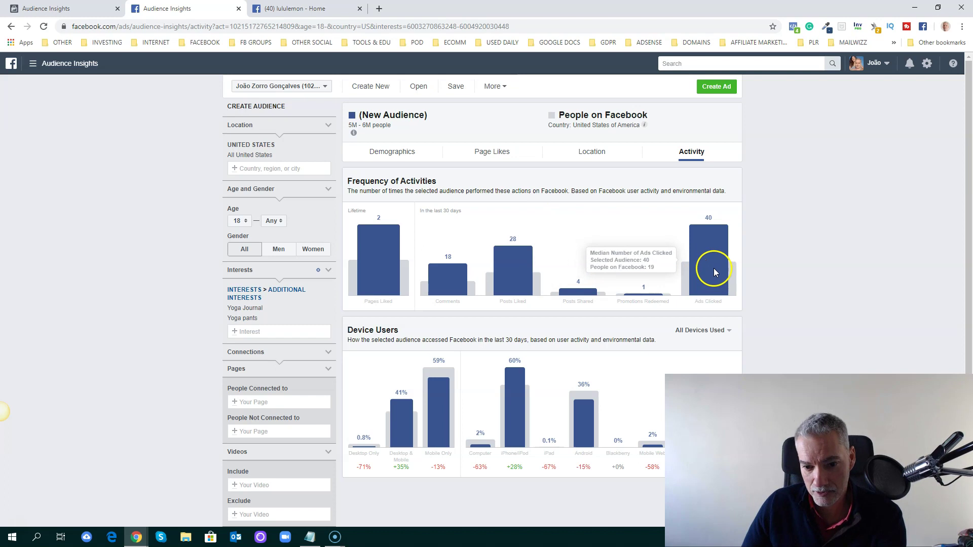
Examine the device users chart for desktop and mobile, iPhone/iPod and Android use, and recheck the activity frequency chart.
scroll(585, 262, down, 1)
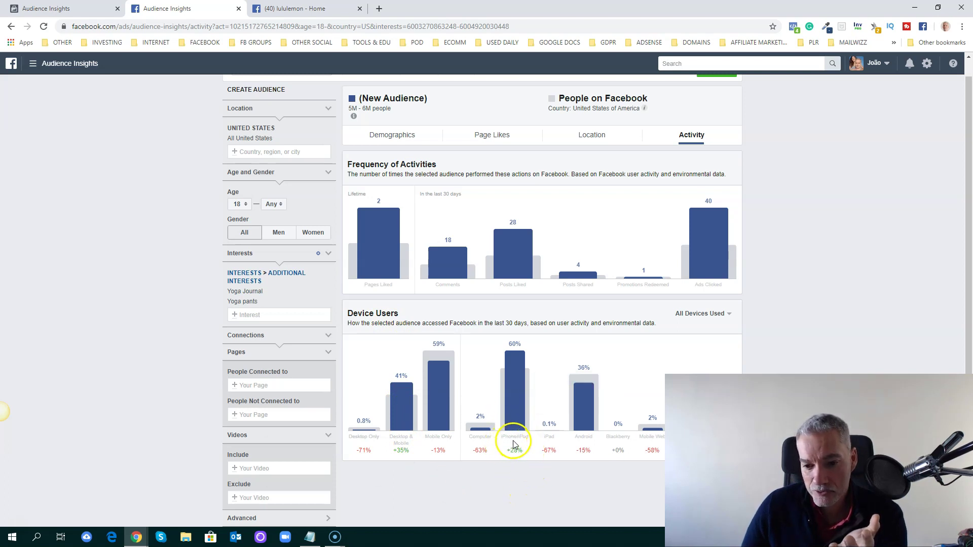
mouse_move(512, 402)
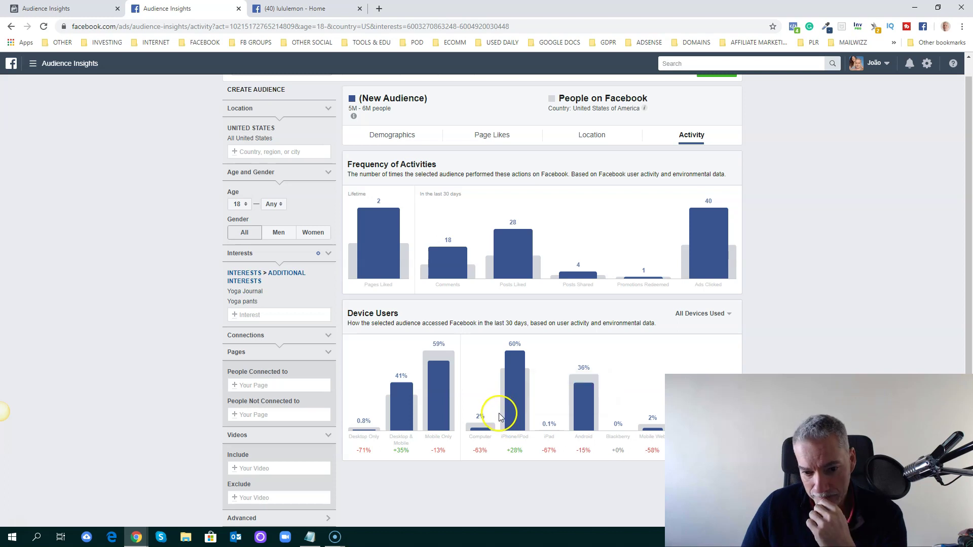
mouse_move(401, 421)
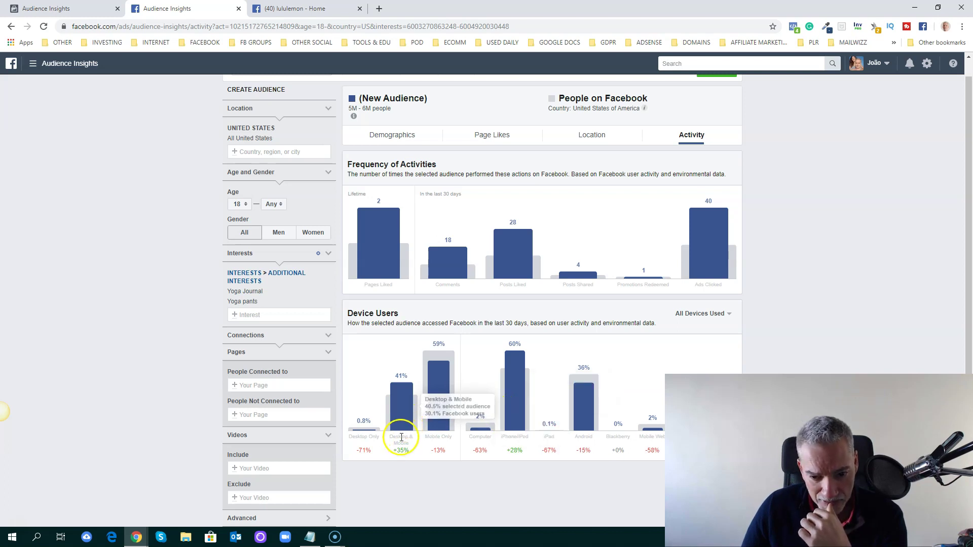
mouse_move(402, 401)
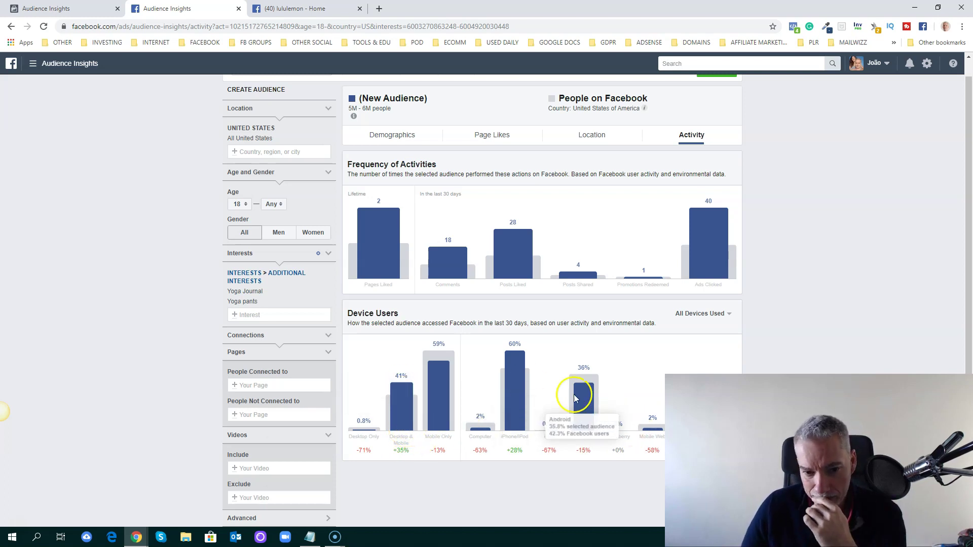
scroll(425, 277, up, 1)
mouse_move(424, 281)
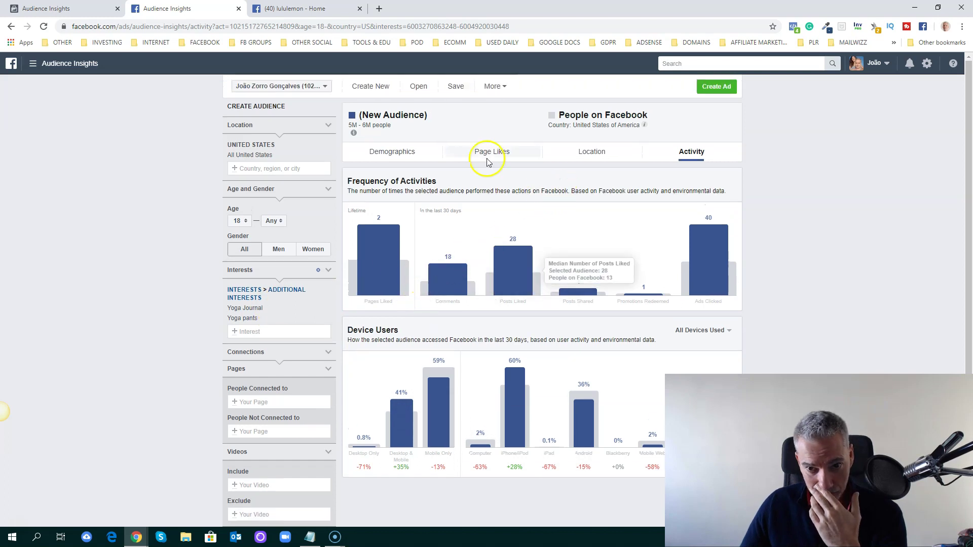
Return to the demographics data and narrow the audience to women aged 25 to 54.
click(388, 154)
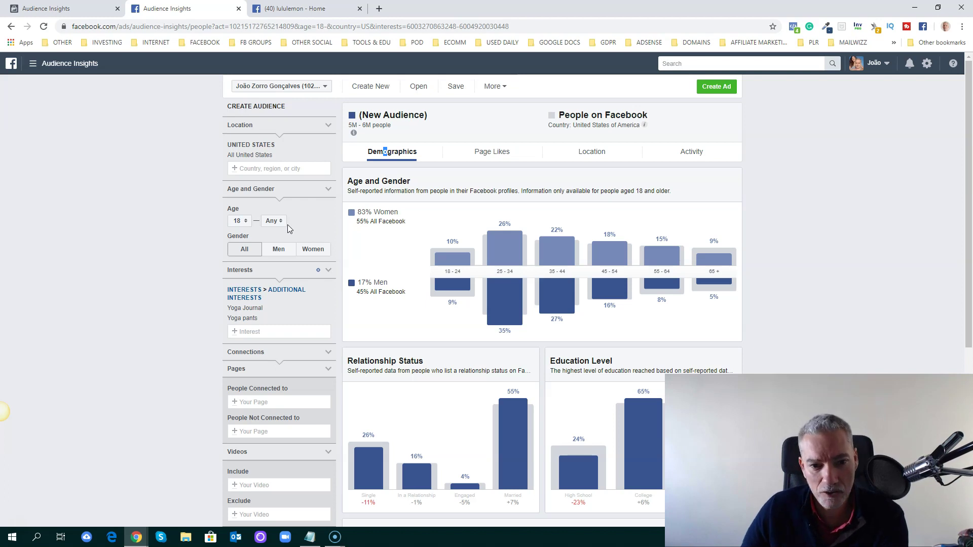
mouse_move(499, 219)
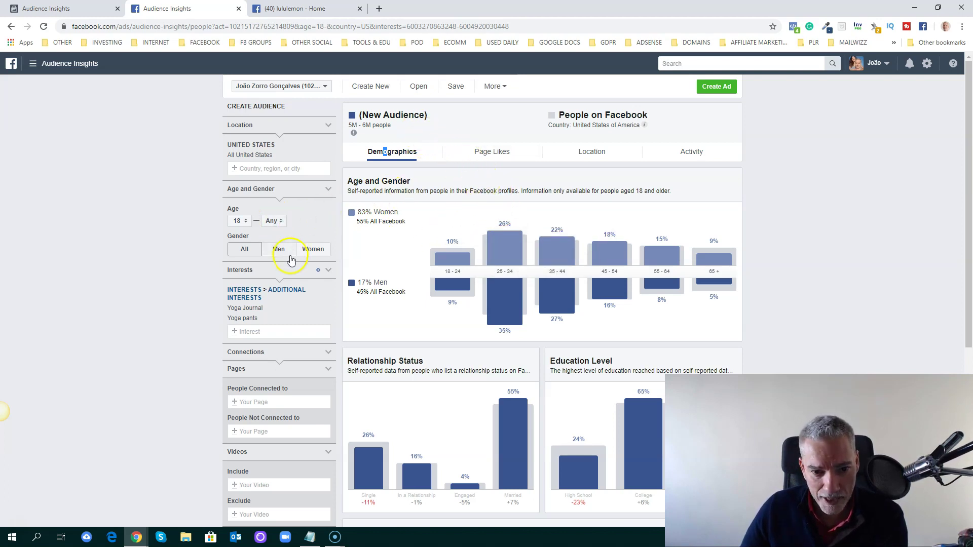
click(310, 251)
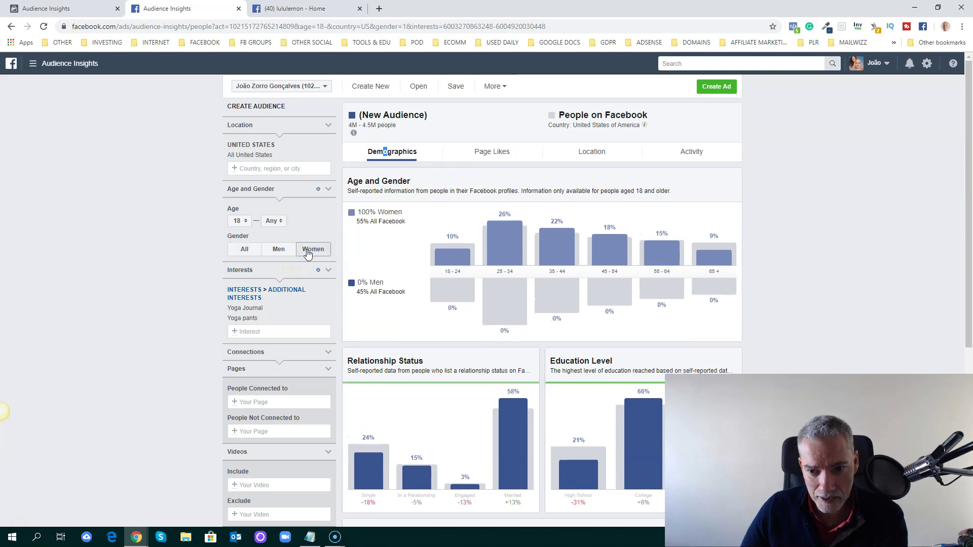
click(243, 221)
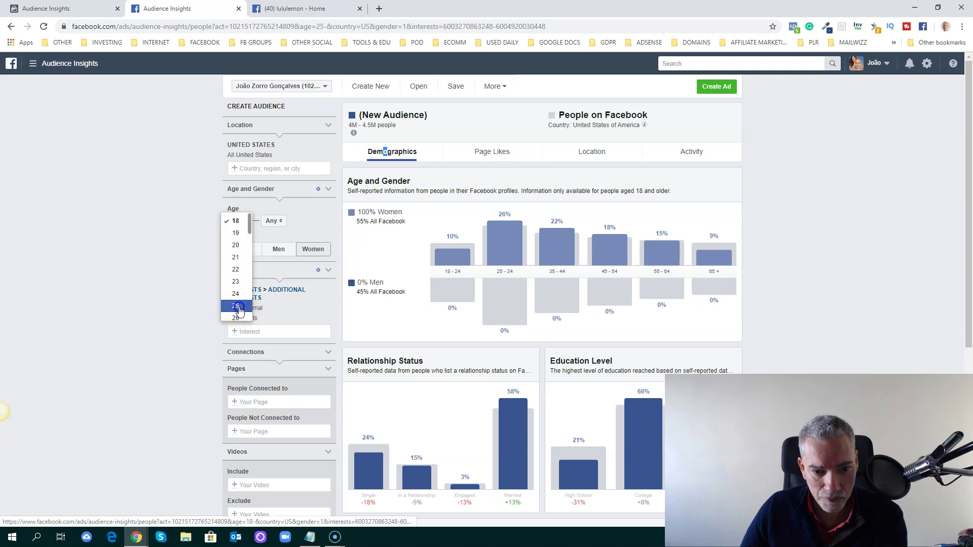
click(237, 305)
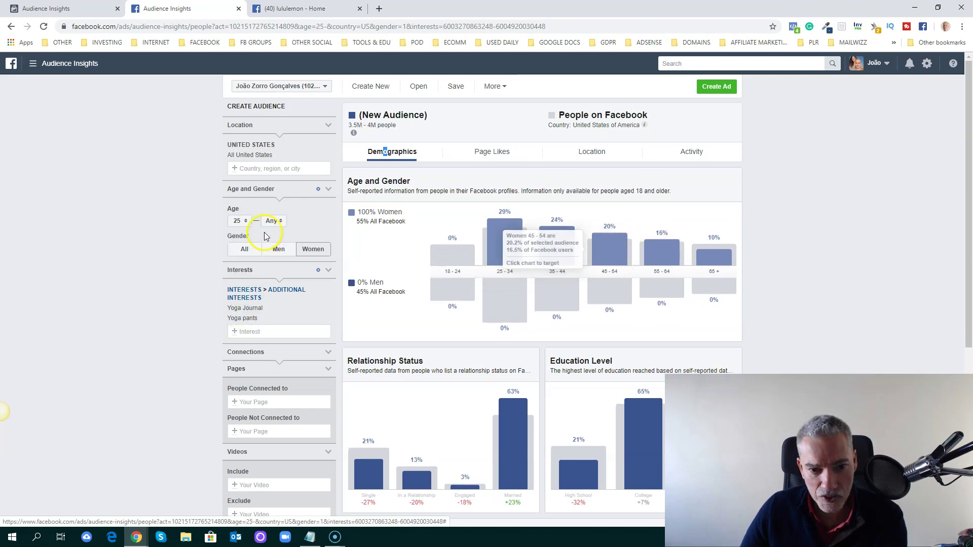
click(274, 220)
scroll(279, 264, down, 7)
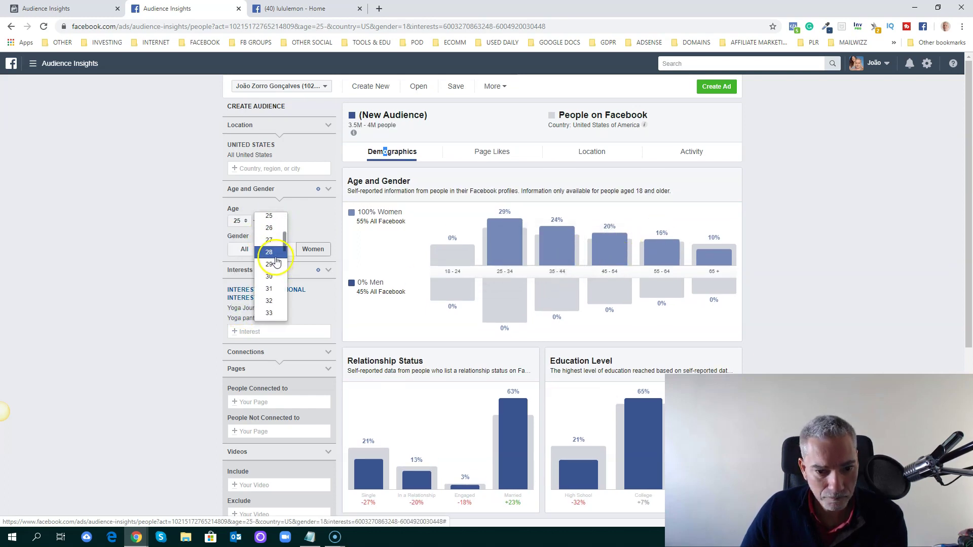
scroll(275, 263, down, 3)
click(274, 302)
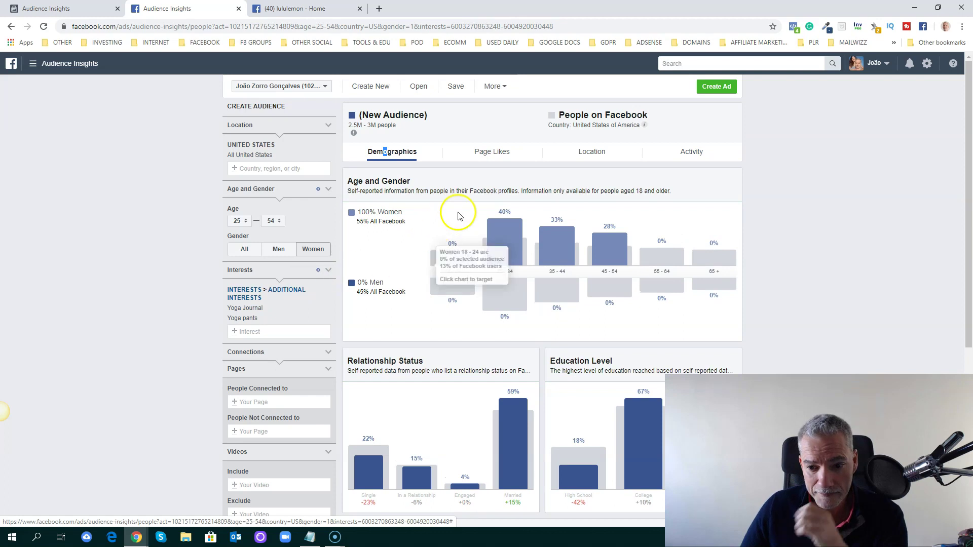
Review the narrowed audience's estimated size, age distribution, relationship status, education level and job titles.
mouse_move(354, 133)
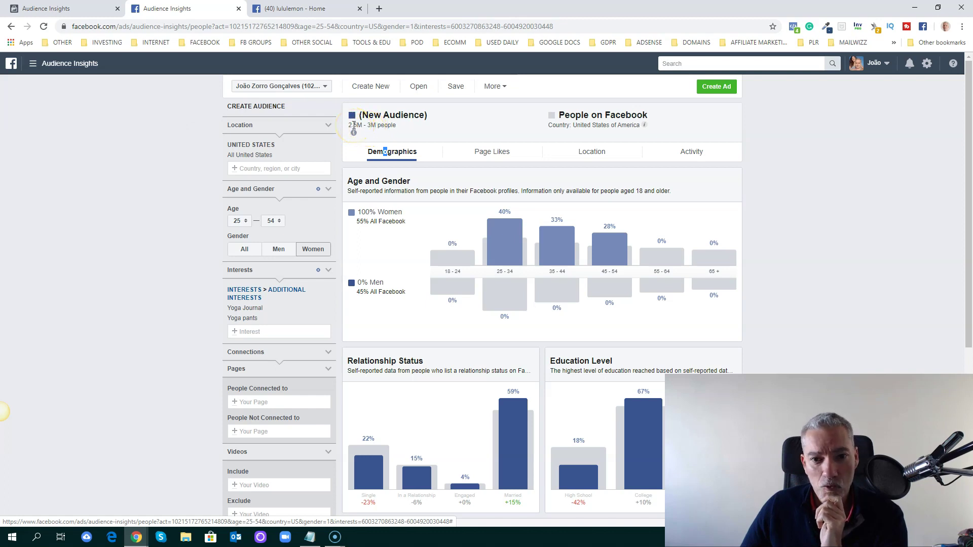
mouse_move(504, 238)
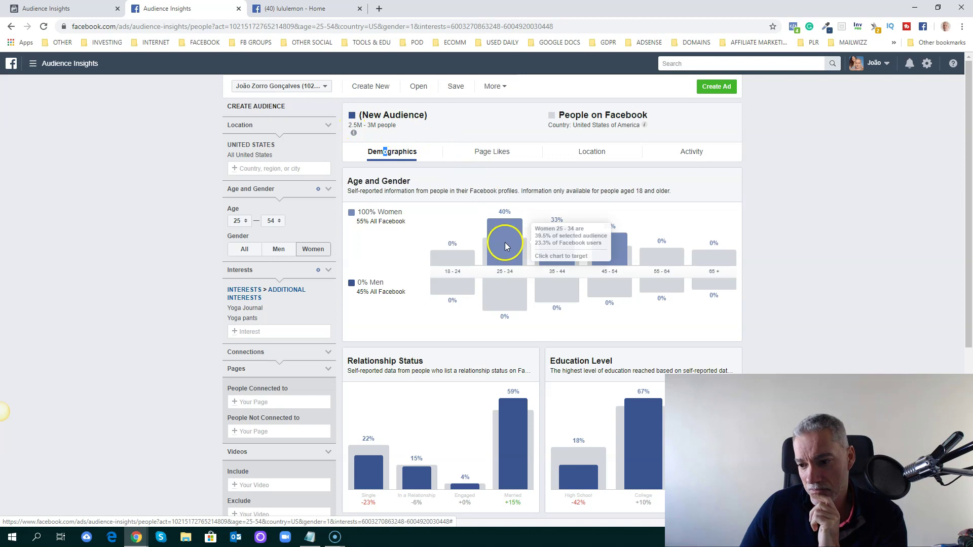
scroll(501, 239, down, 1)
scroll(501, 238, down, 3)
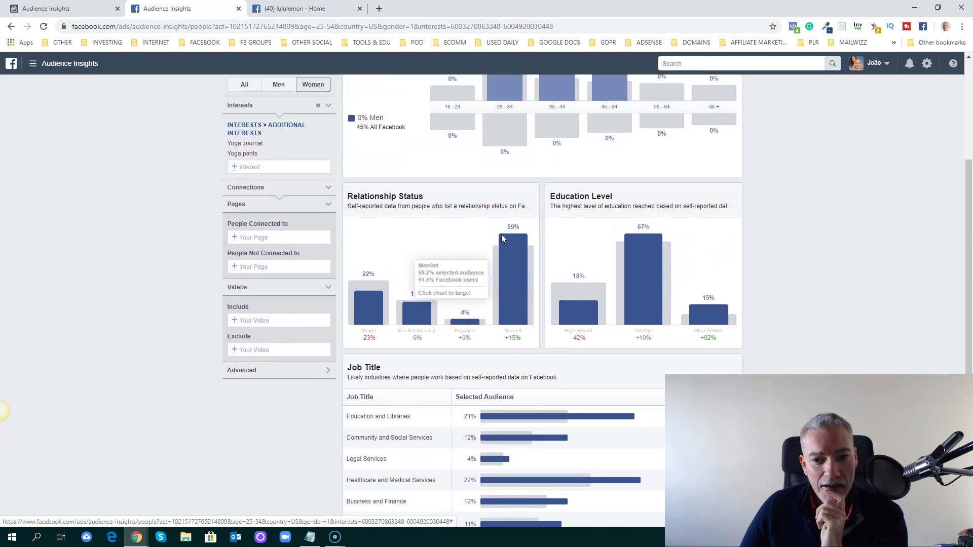
scroll(502, 236, up, 3)
scroll(502, 239, up, 1)
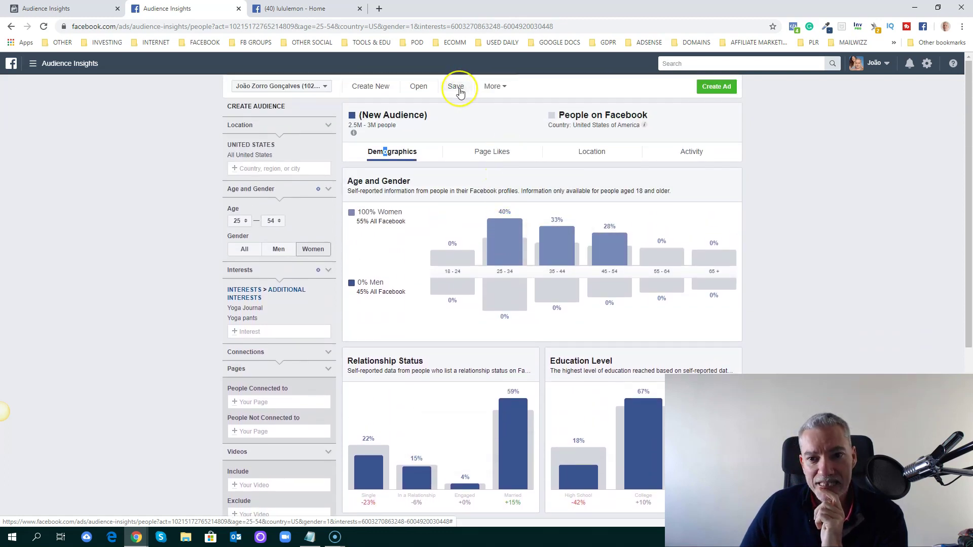
Open the Save Audience dialog to view its options and close it without saving.
click(459, 90)
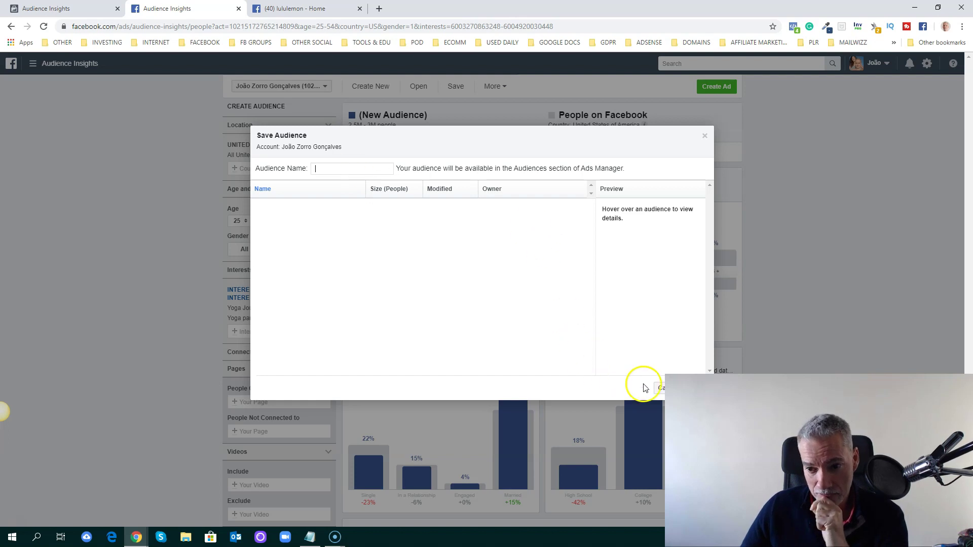
click(661, 388)
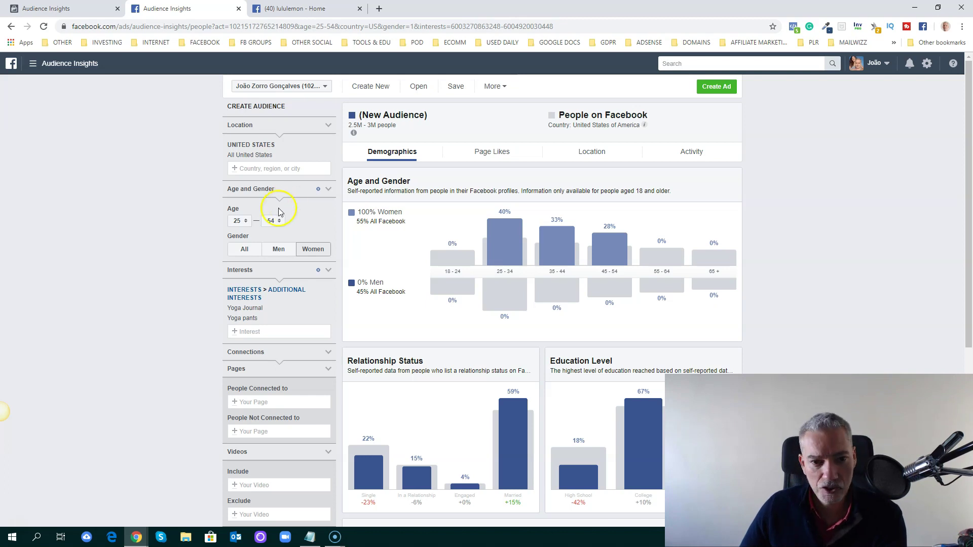
Reset the audience's gender to All and its age range to 18 to 65+.
click(243, 251)
click(237, 221)
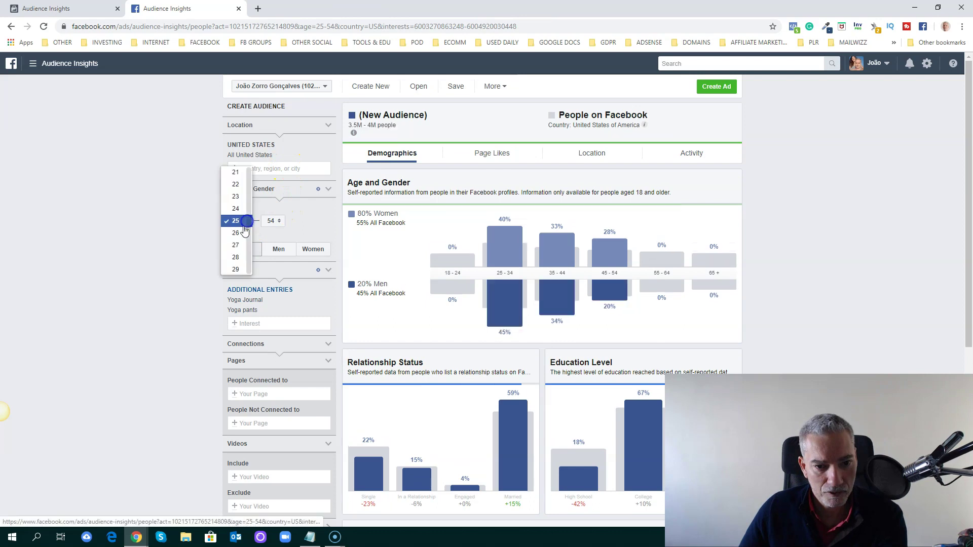
click(236, 176)
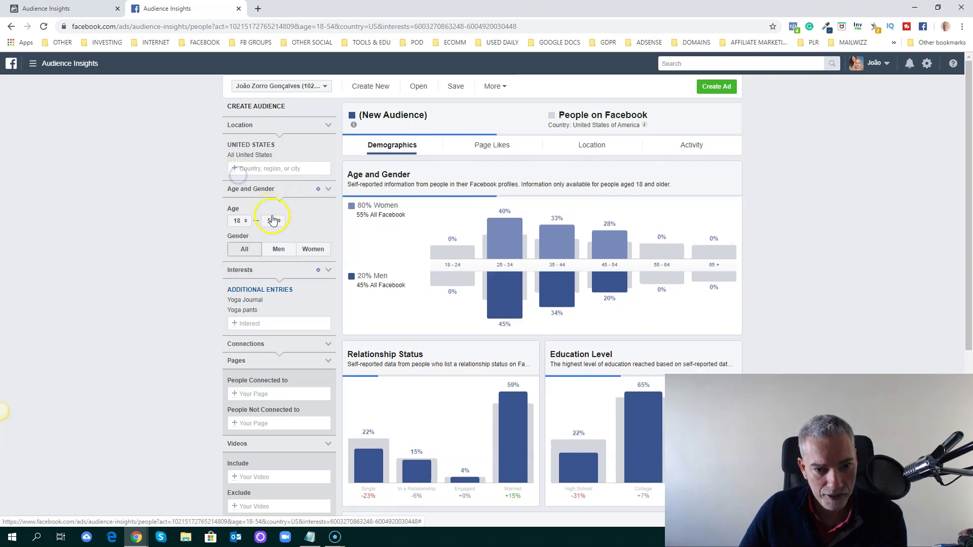
click(272, 221)
scroll(280, 268, down, 2)
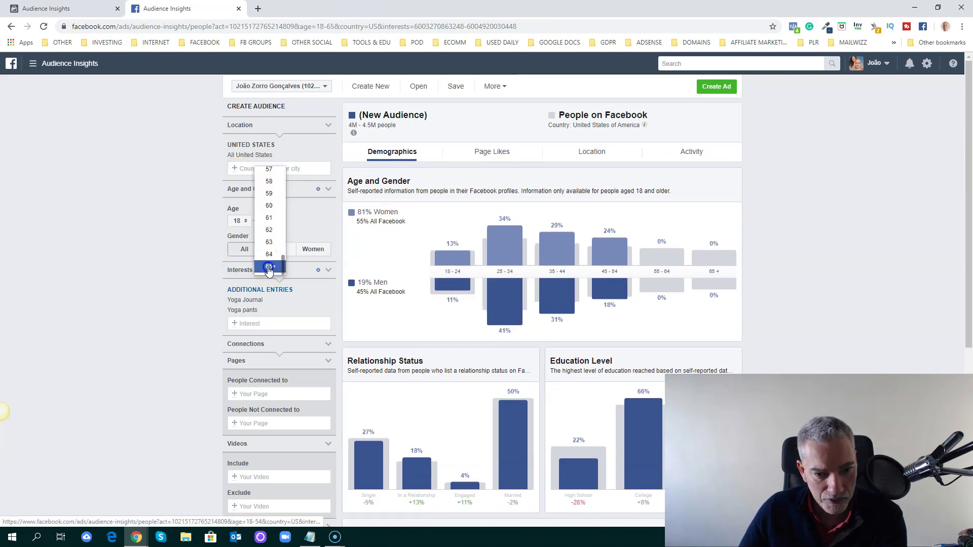
click(278, 266)
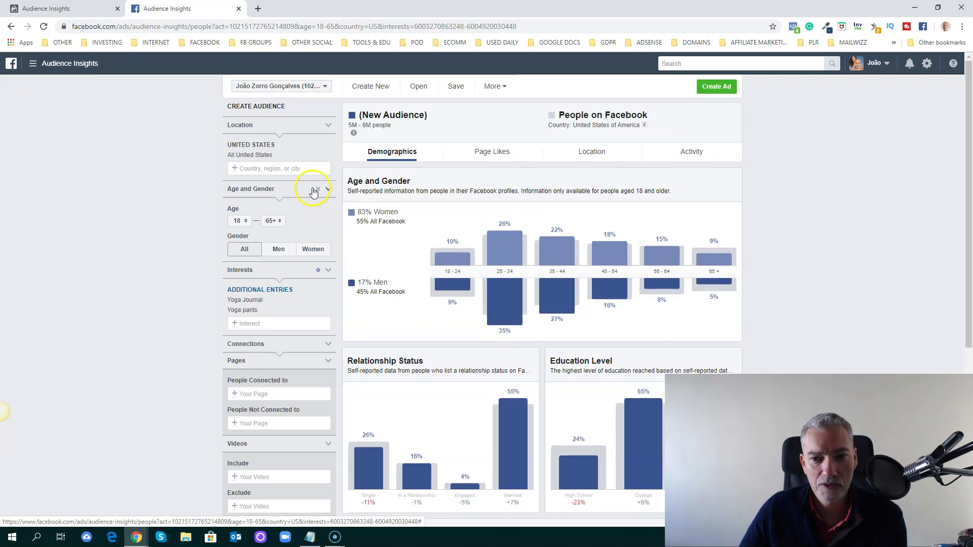
Remove the Yoga Journal and Yoga pants interests and add Canada to the audience's locations.
click(329, 289)
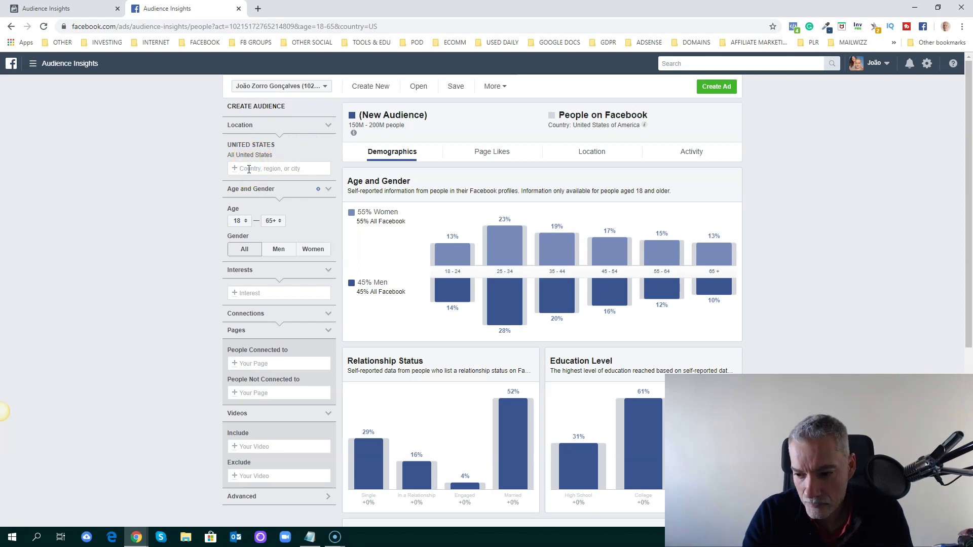
text(cana)
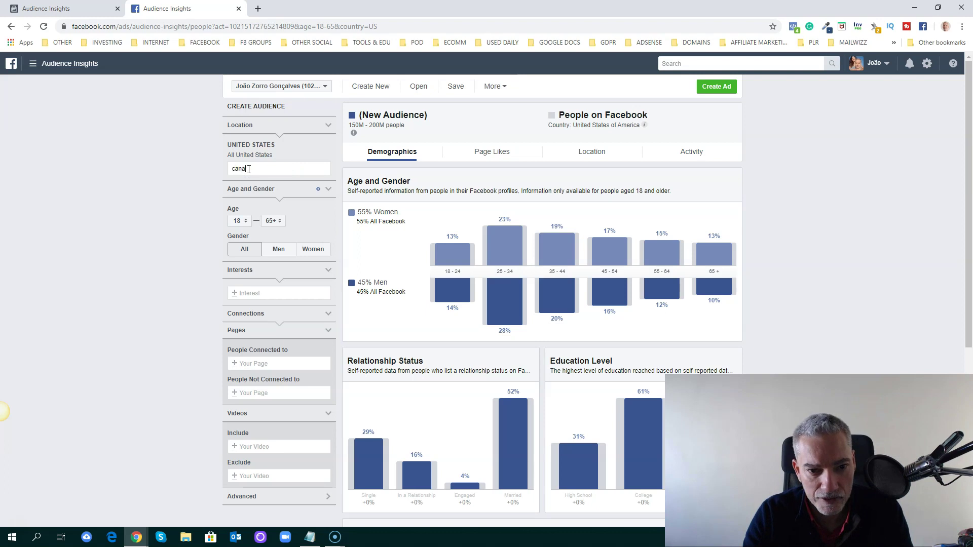
text(da)
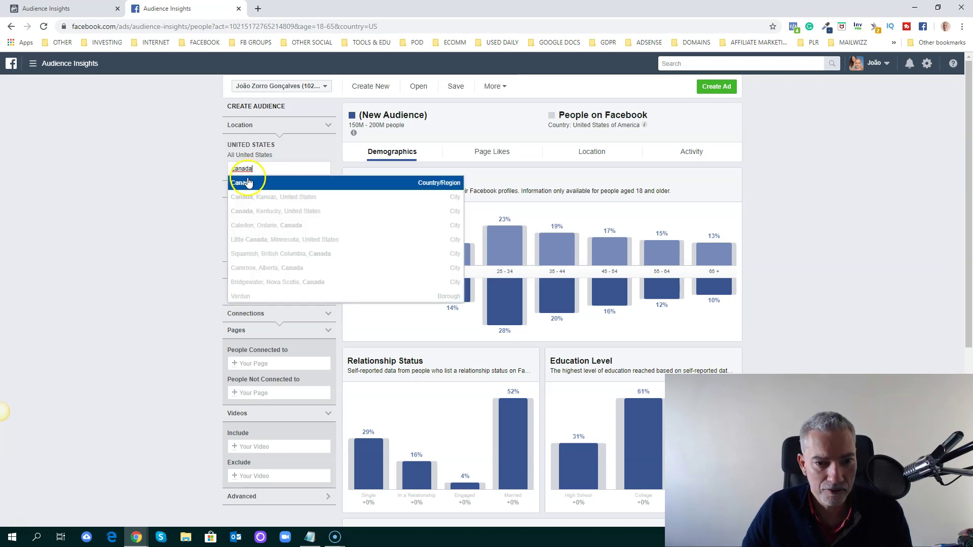
click(245, 185)
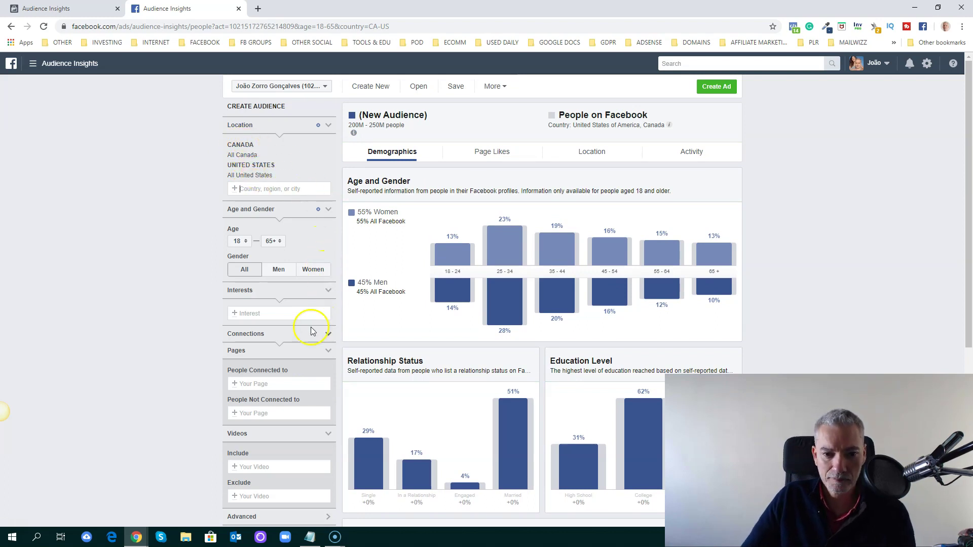
Add Fishing as an interest for the United States and Canada audience.
click(256, 313)
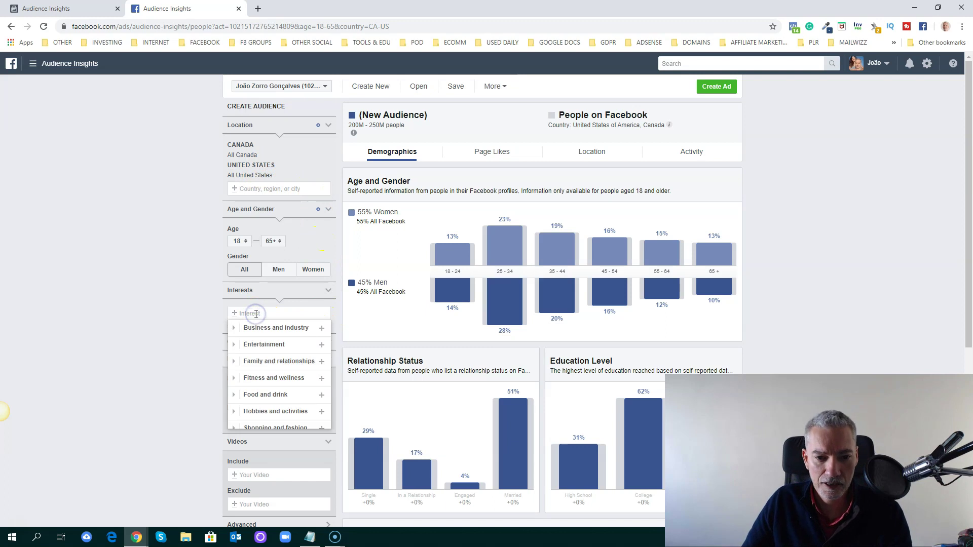
text(fishin)
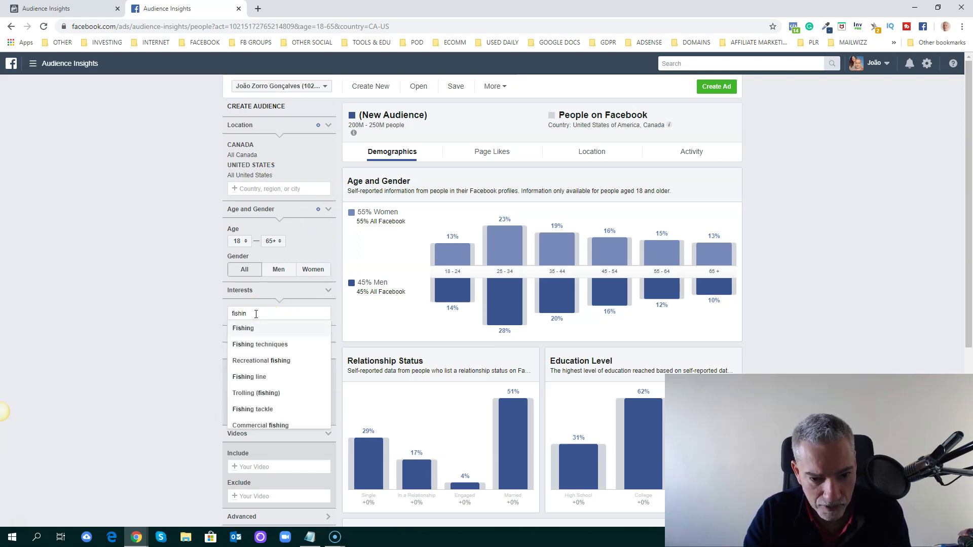
click(248, 327)
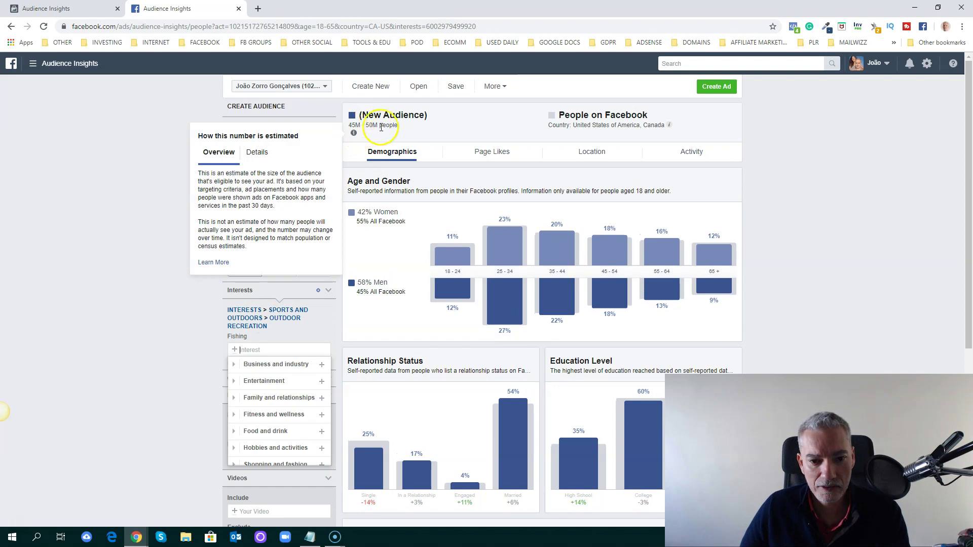
Examine the Fishing audience's age and gender split, relationship status, education level and job titles.
click(172, 349)
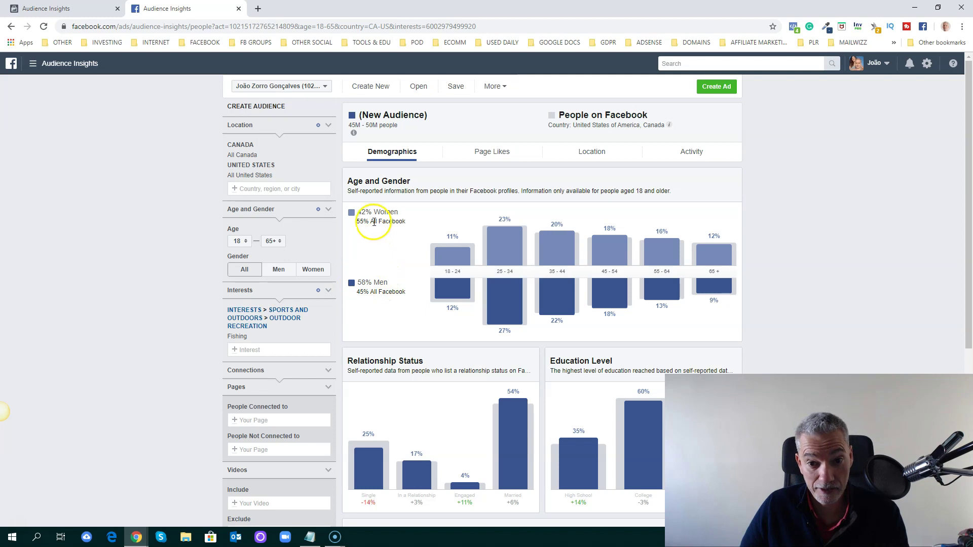
mouse_move(489, 224)
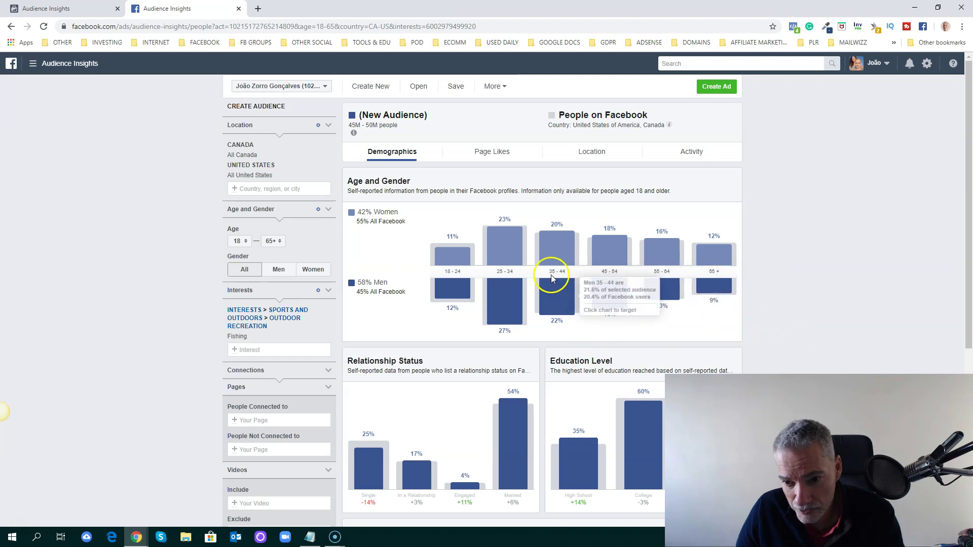
mouse_move(668, 294)
scroll(667, 305, down, 3)
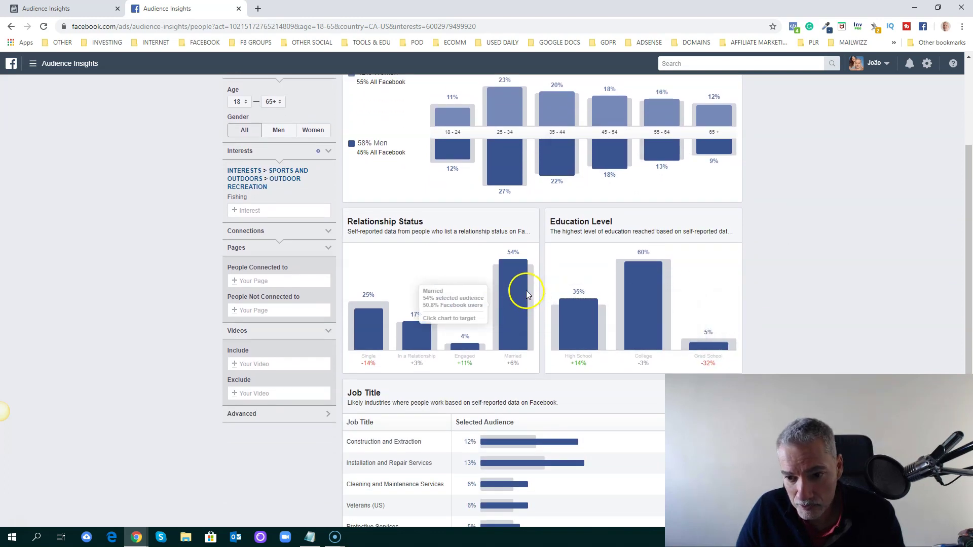
scroll(524, 282, down, 3)
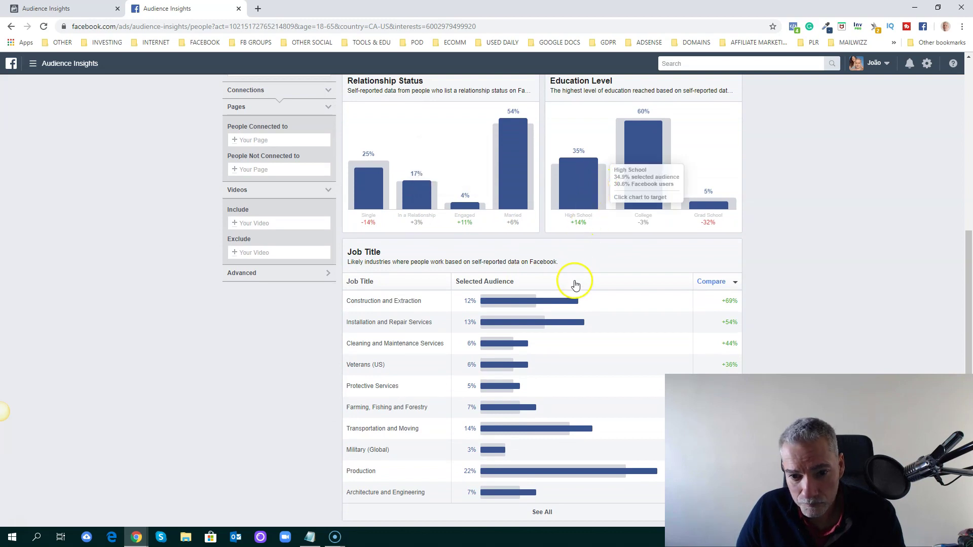
mouse_move(565, 304)
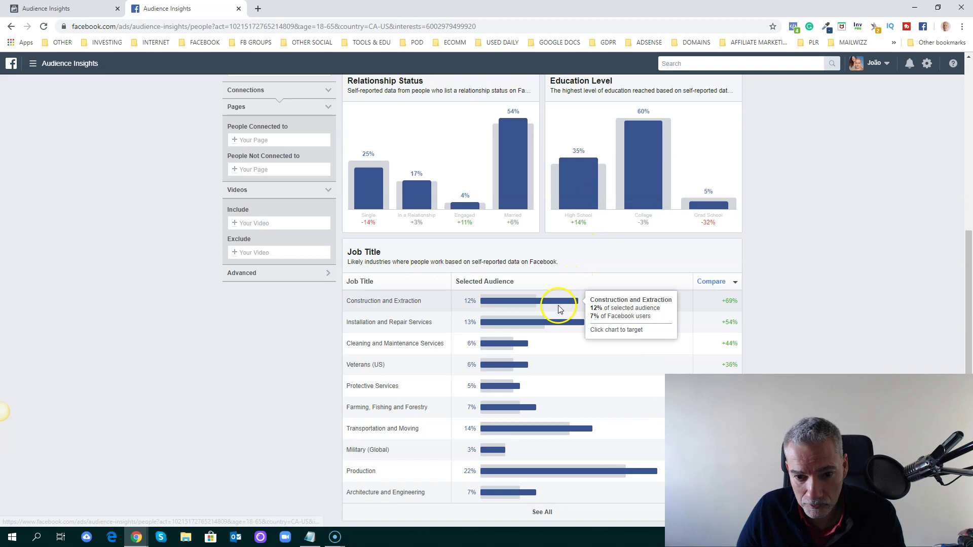
scroll(547, 307, up, 5)
scroll(540, 312, up, 1)
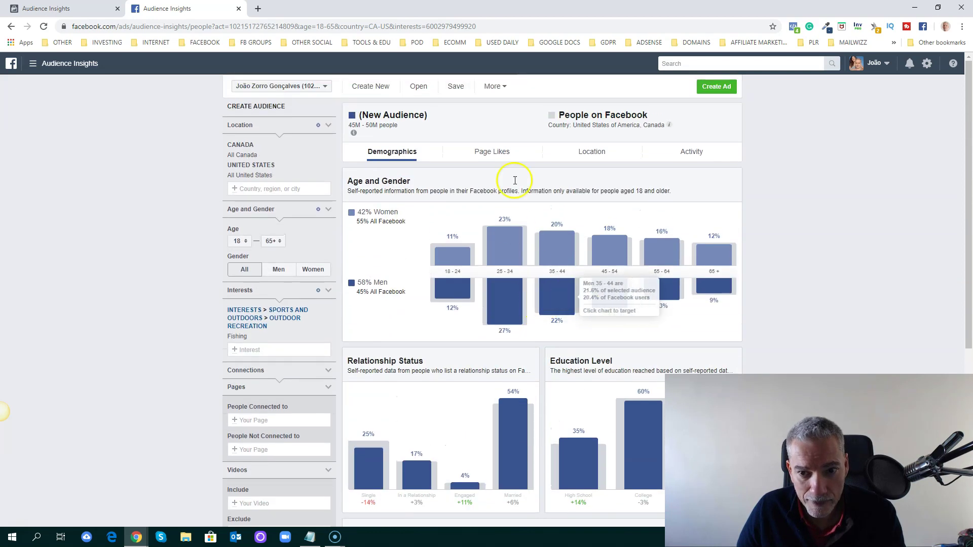
Review the Fishing audience's page likes, viewing the Mossy Oak page in a separate tab and closing it again.
click(497, 154)
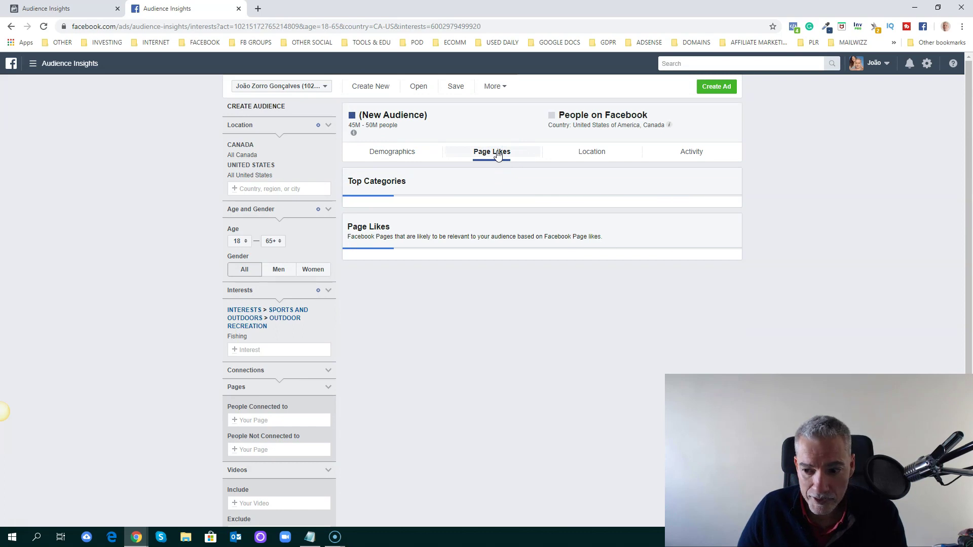
scroll(461, 251, down, 3)
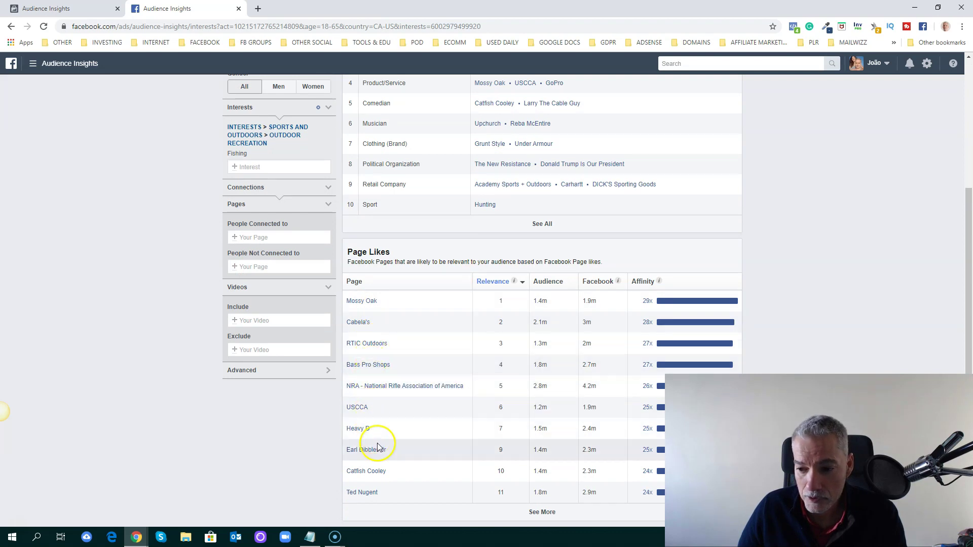
right_click(381, 306)
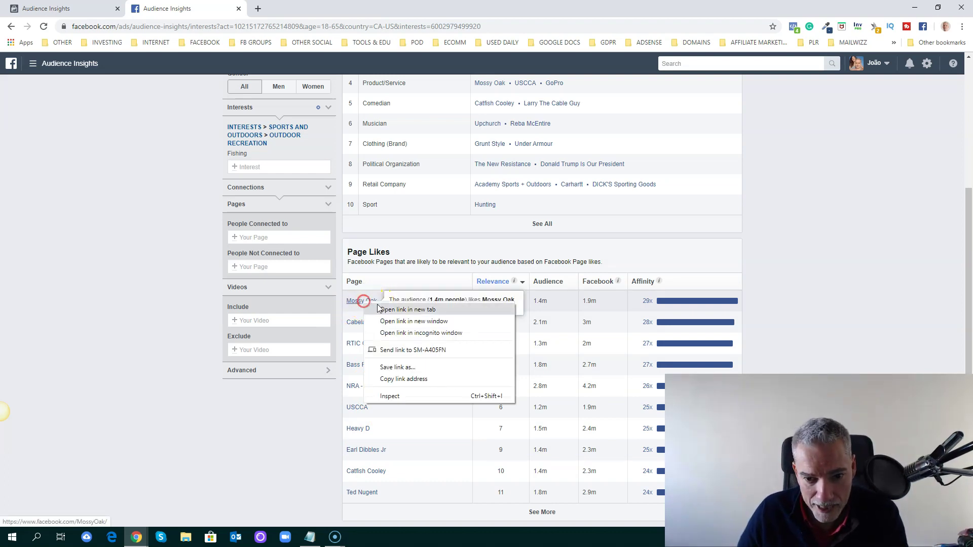
click(405, 309)
click(300, 12)
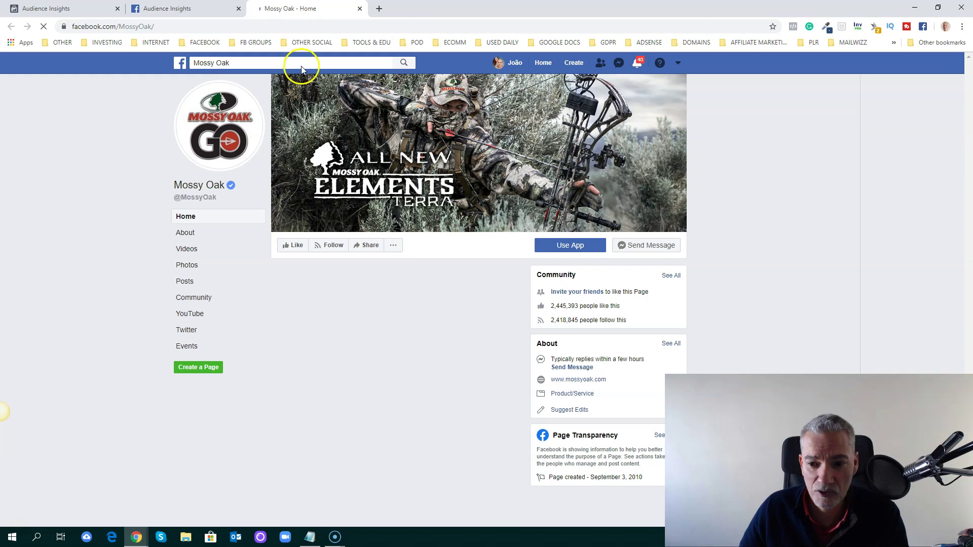
click(358, 9)
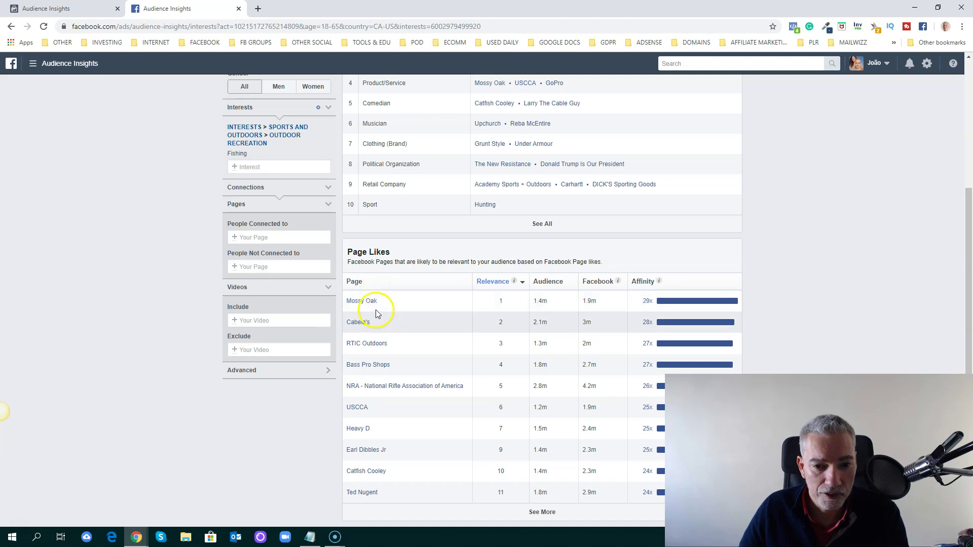
Add Fishing techniques as an interest and remove the broader Fishing interest from the audience.
click(259, 166)
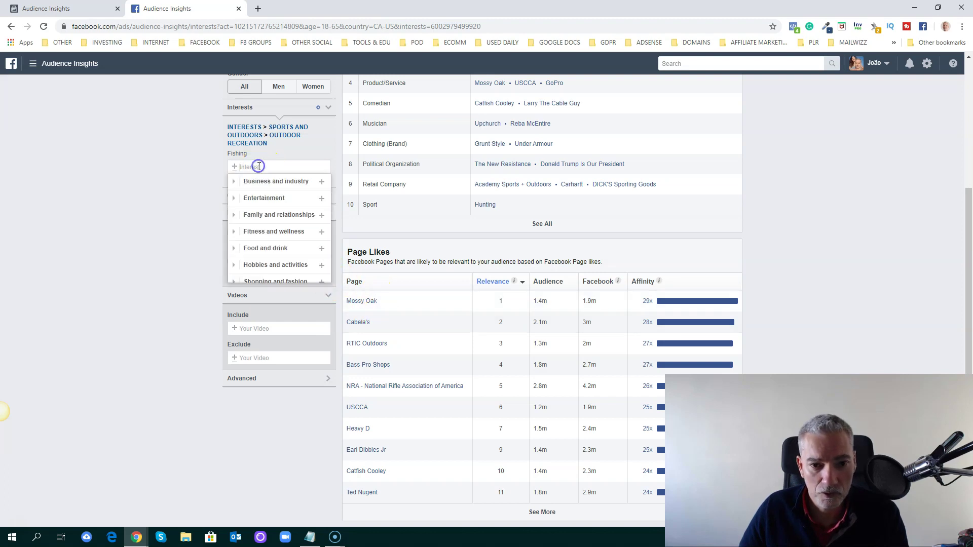
text(fish)
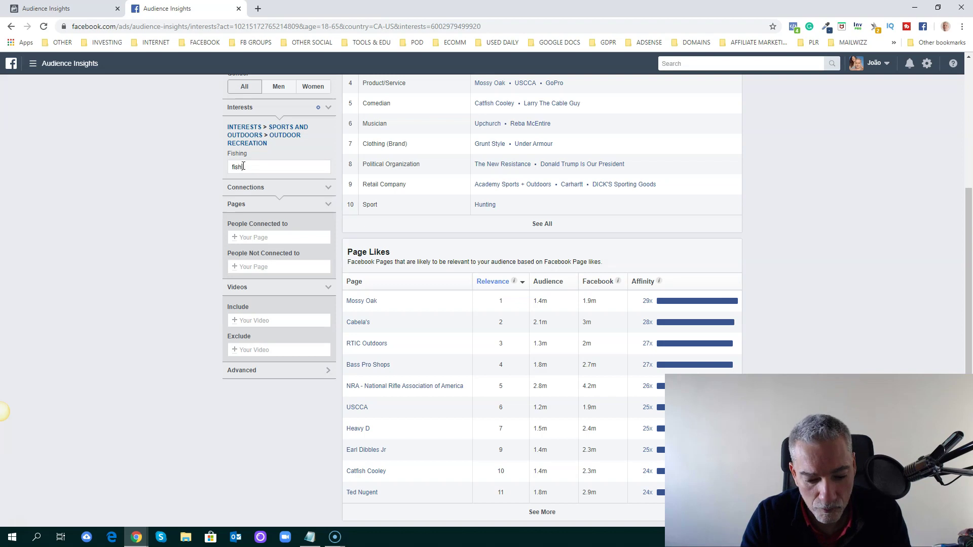
text(ing)
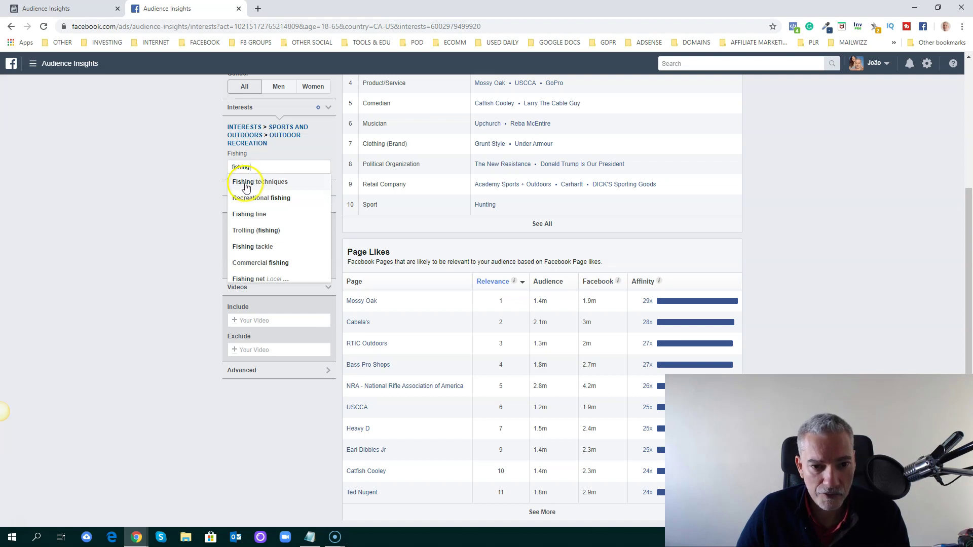
click(245, 184)
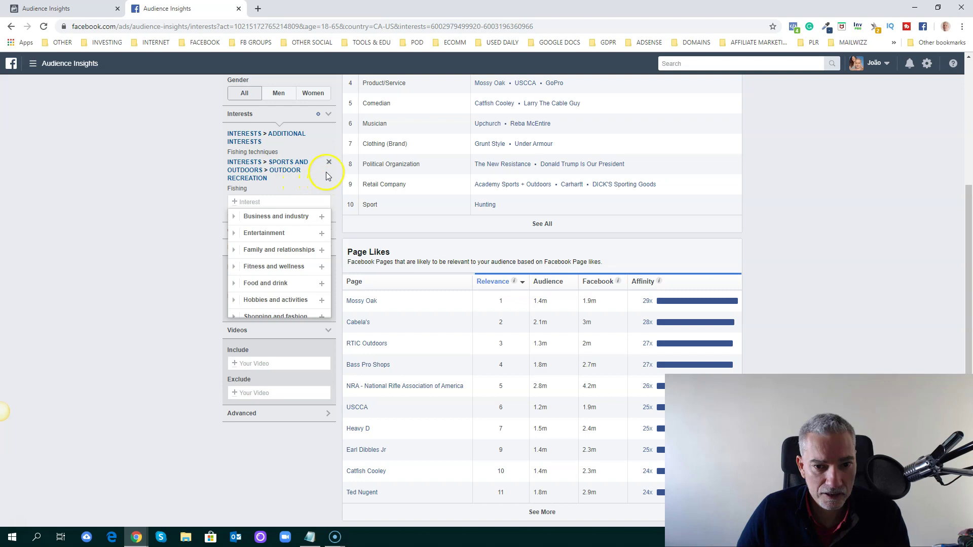
click(329, 162)
Examine the demographics of the Fishing techniques audience, including age, gender, relationship status and education level.
scroll(859, 239, up, 4)
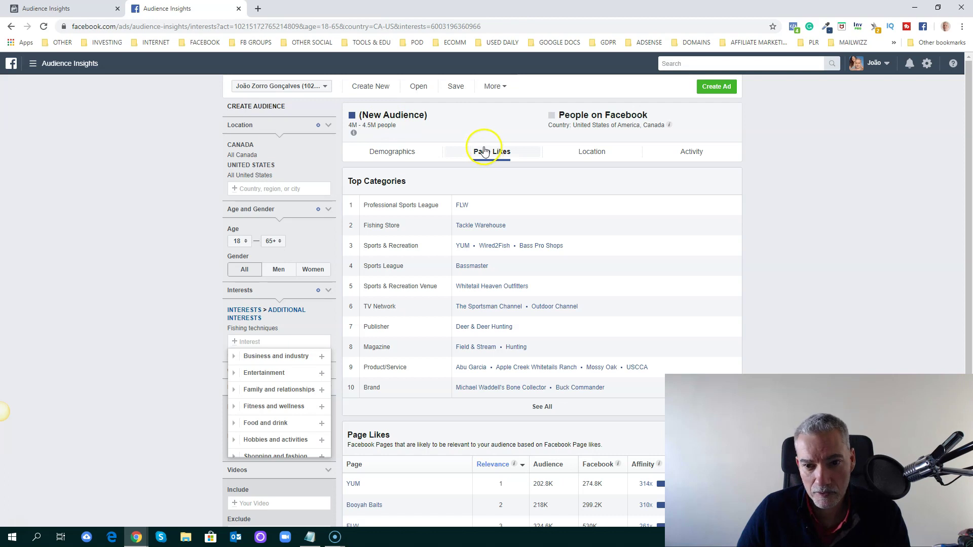
click(397, 158)
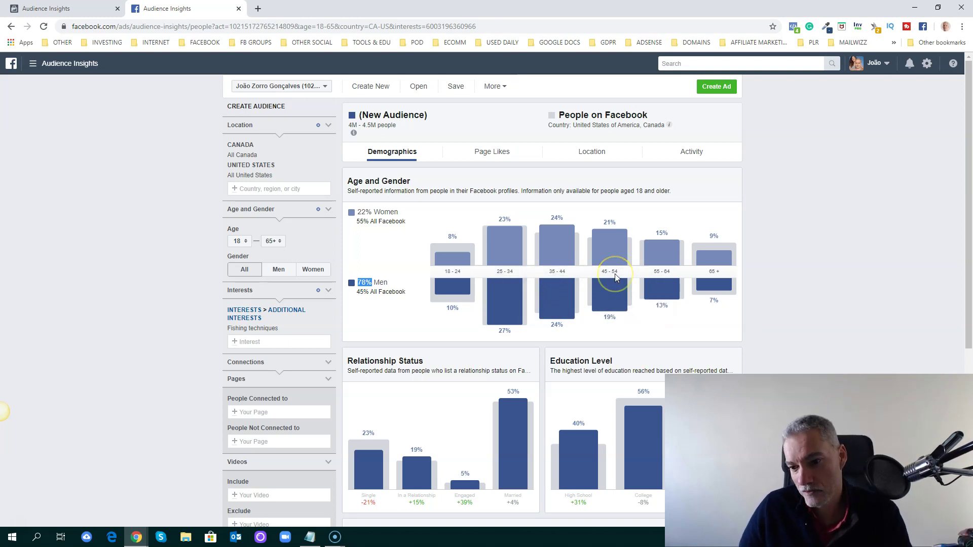
scroll(616, 274, down, 4)
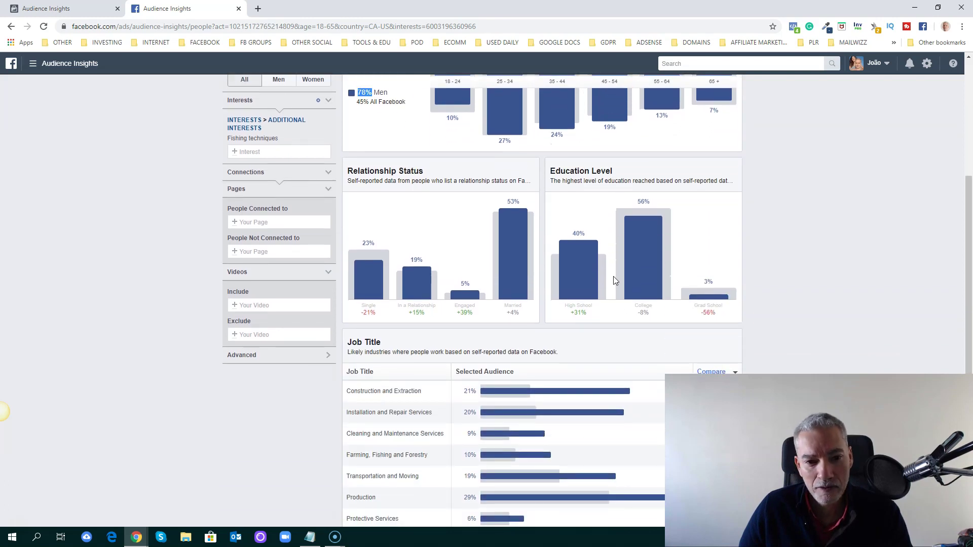
Add Recreational fishing as an interest alongside Fishing techniques.
click(245, 152)
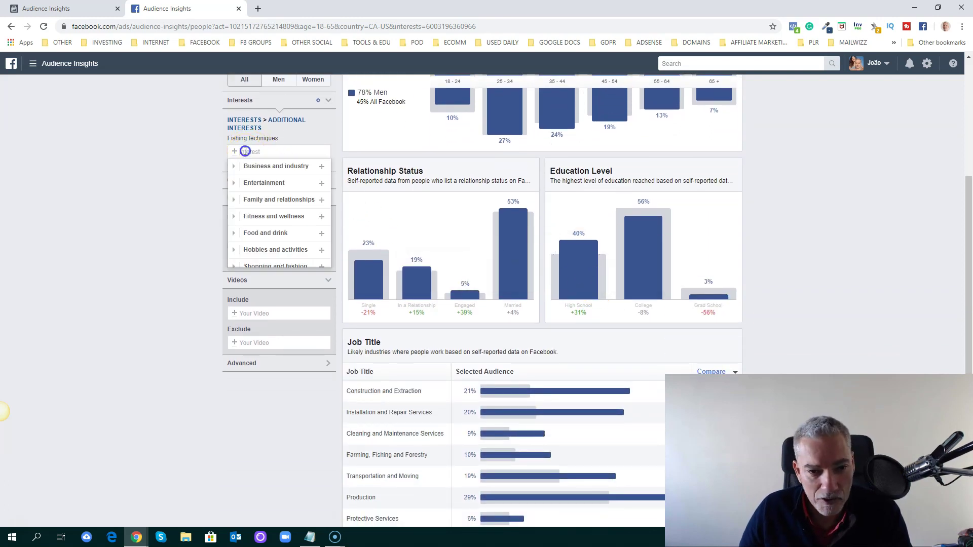
text(fish)
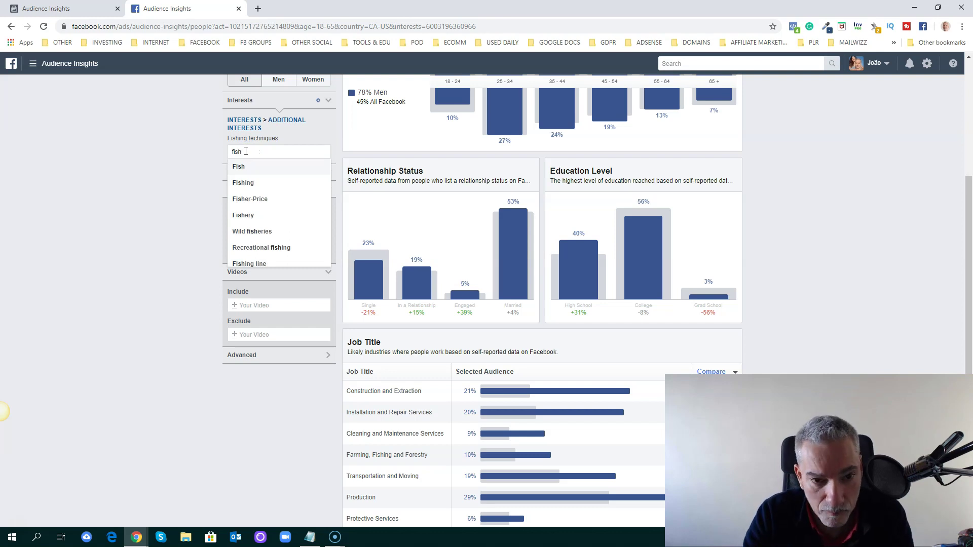
text(ing)
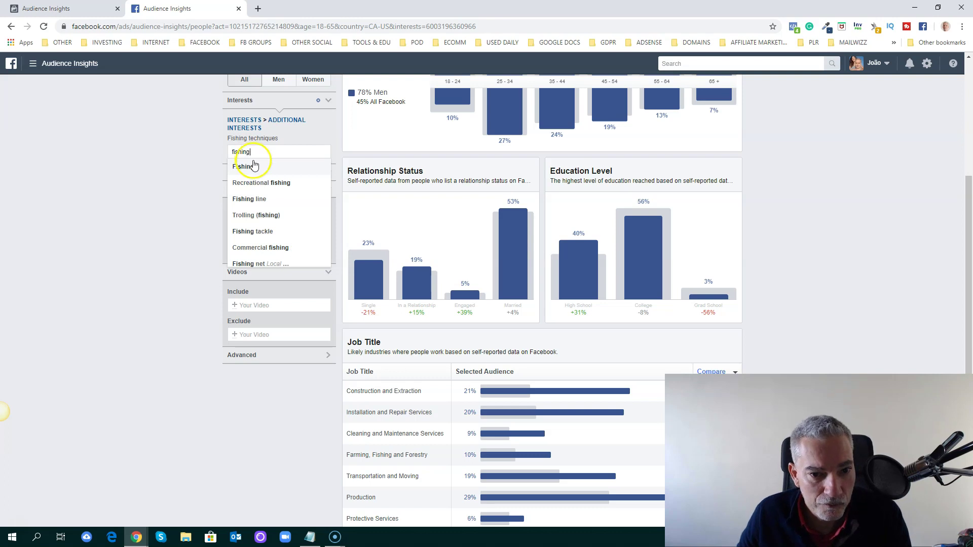
click(254, 187)
Examine the age and gender demographics of the combined Fishing techniques and Recreational fishing audience, highlighting the share of men.
scroll(534, 173, up, 4)
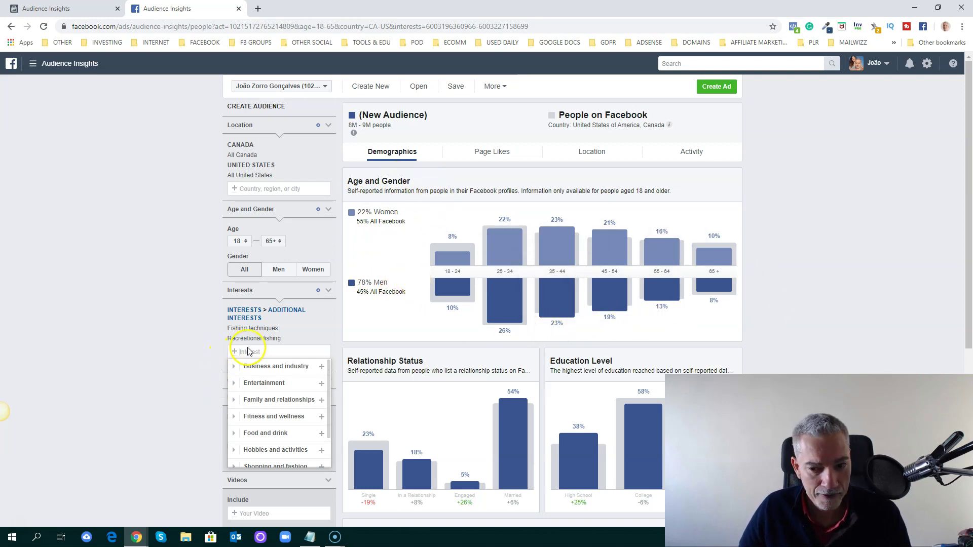
scroll(248, 350, down, 2)
scroll(603, 277, up, 2)
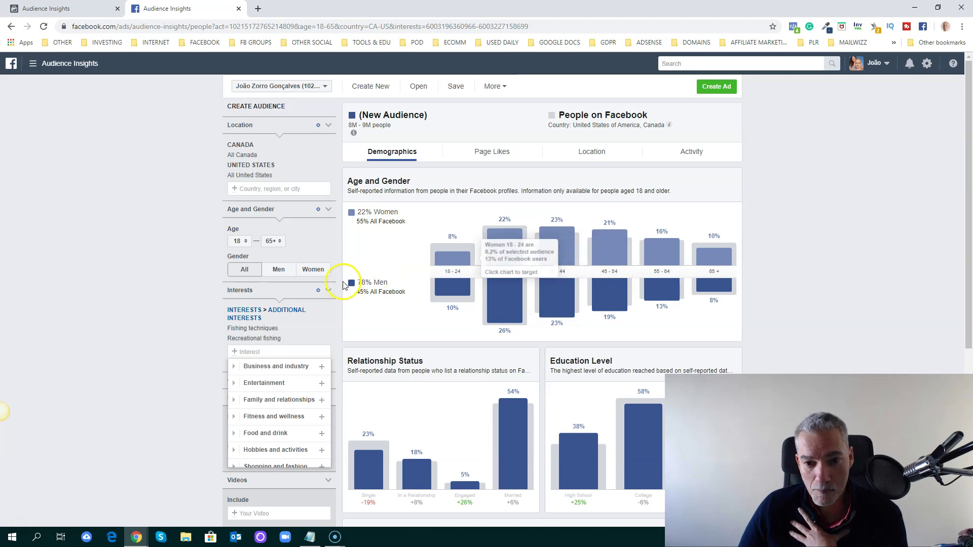
drag(376, 281, 397, 282)
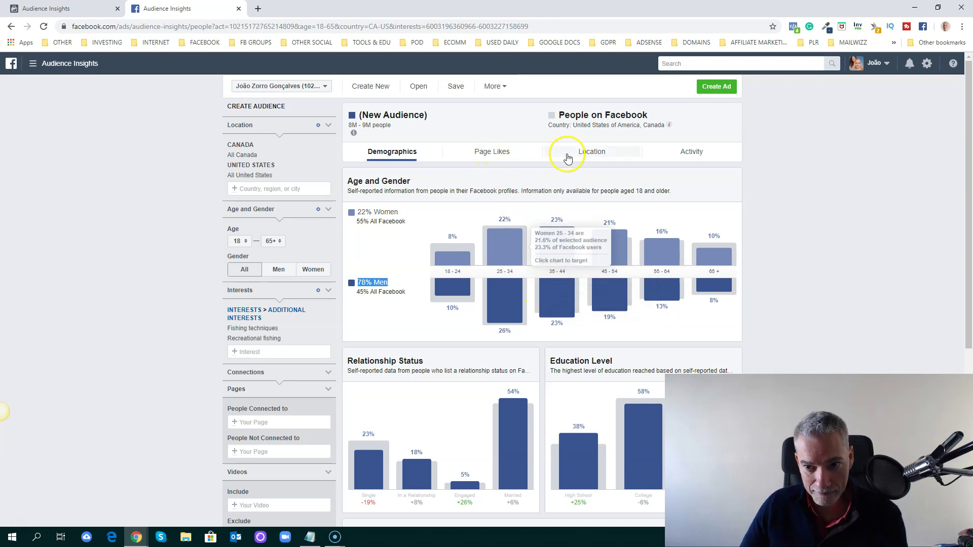
Examine the combined fishing audience's activity, checking pages liked, posts liked, posts shared, ads clicked and mobile-only device use.
click(694, 157)
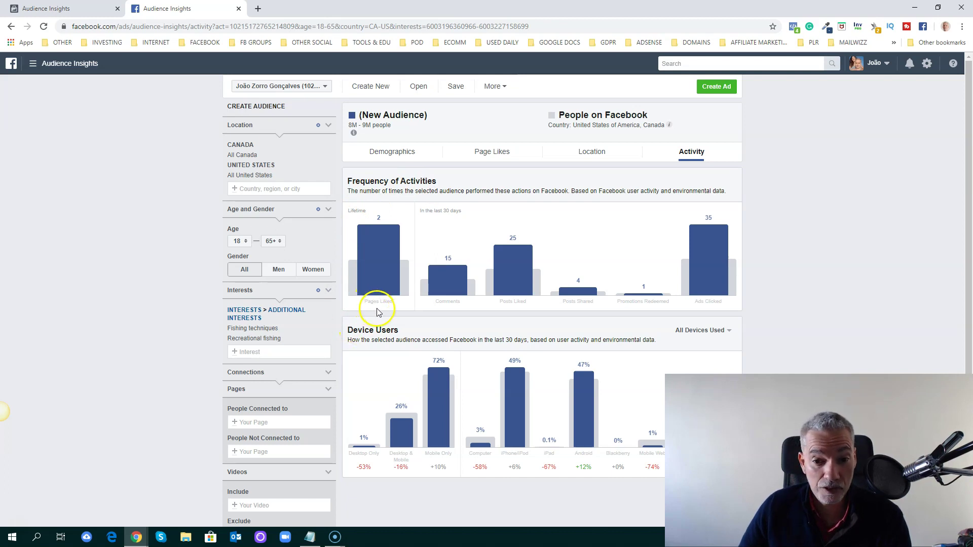
mouse_move(381, 272)
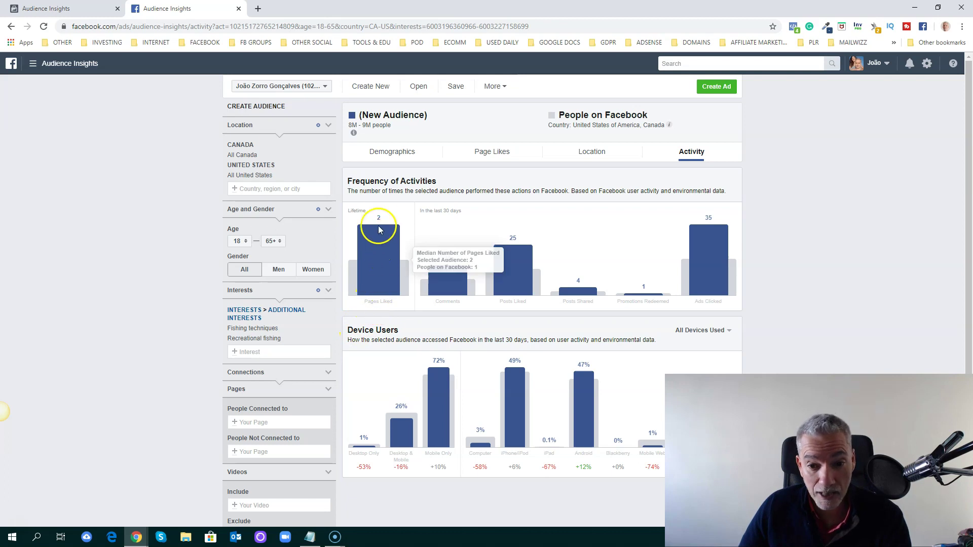
mouse_move(522, 265)
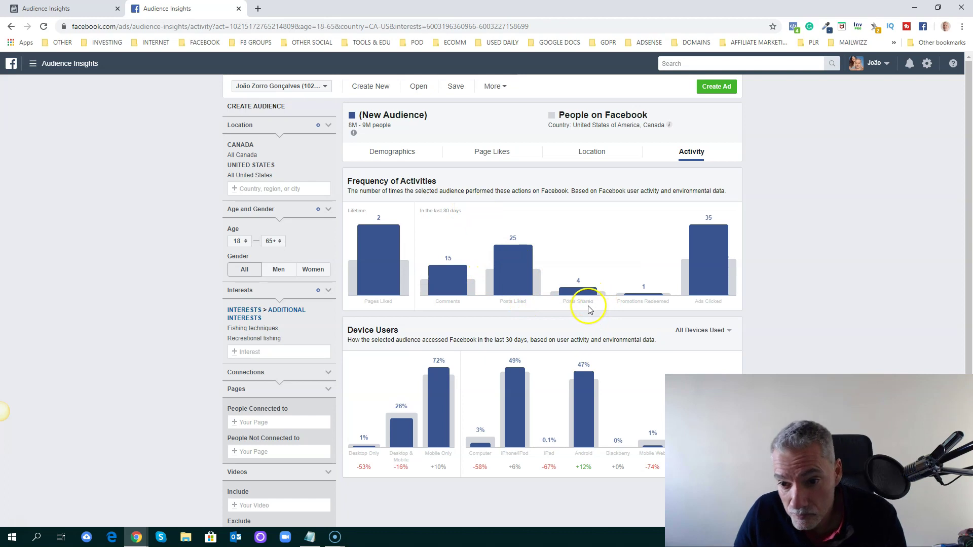
mouse_move(714, 301)
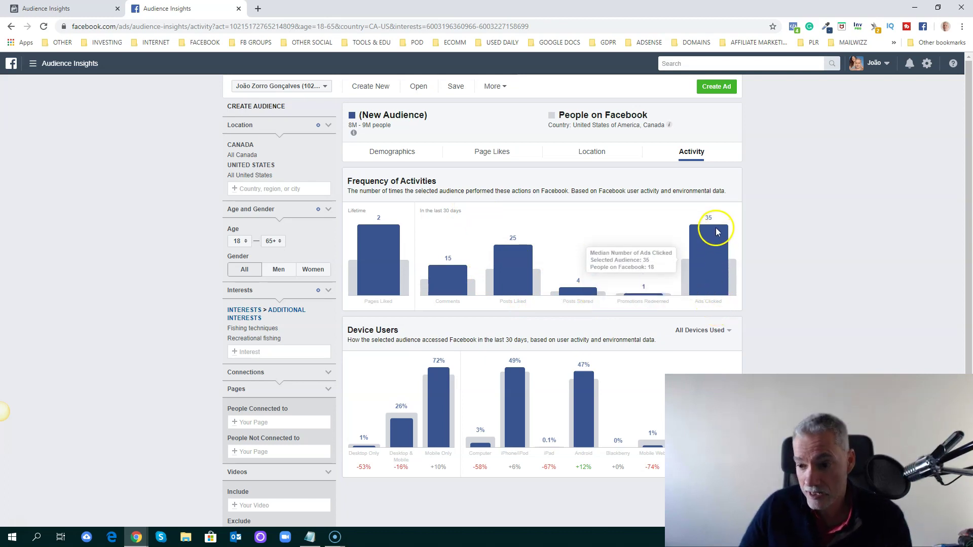
mouse_move(381, 247)
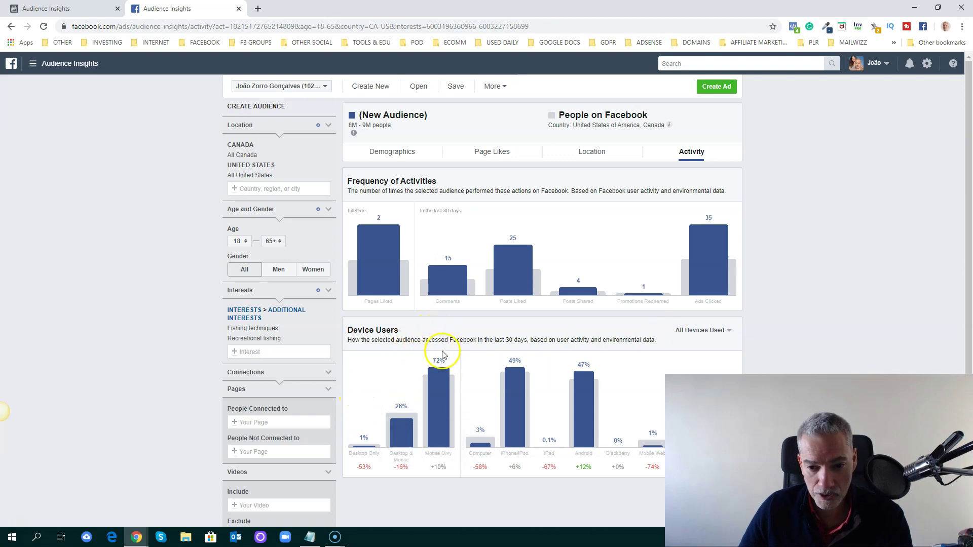
mouse_move(436, 446)
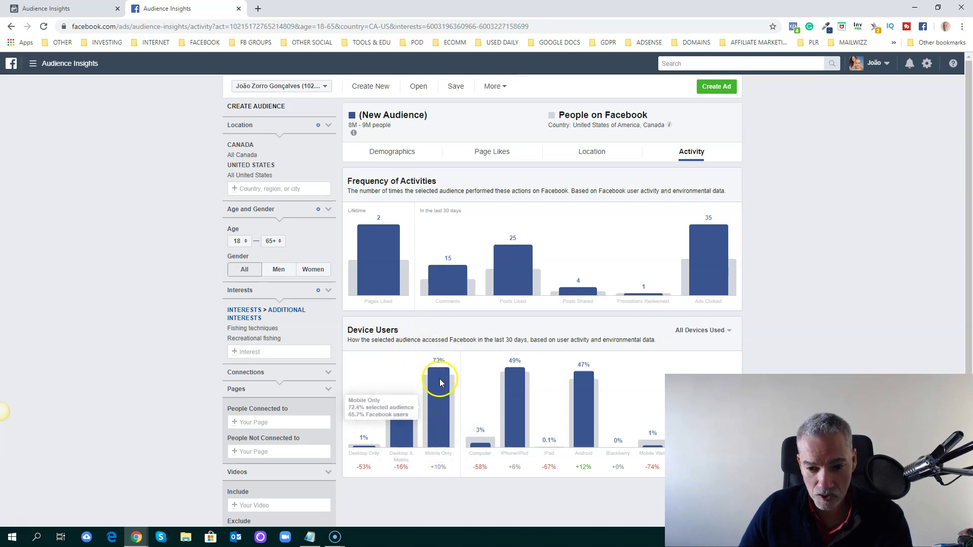